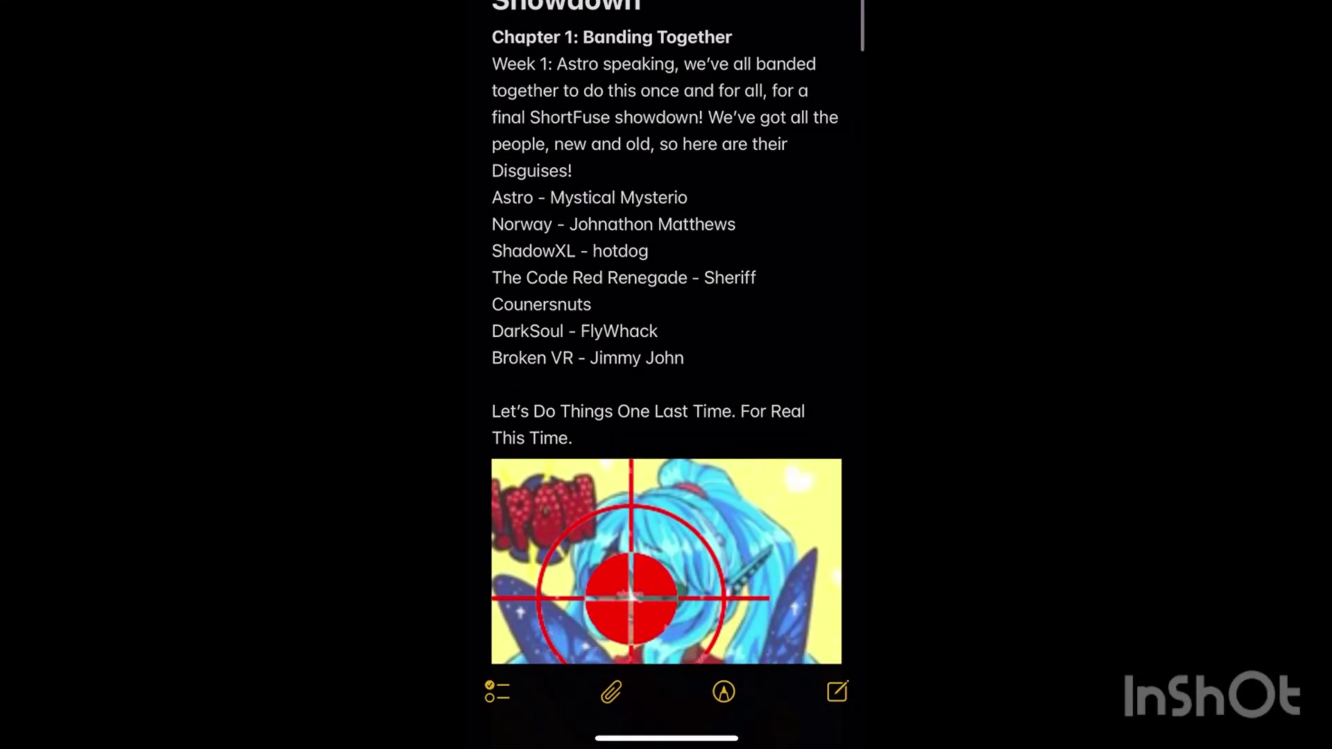
scroll(666, 333, down, 1)
scroll(667, 333, down, 1)
scroll(667, 333, down, 2)
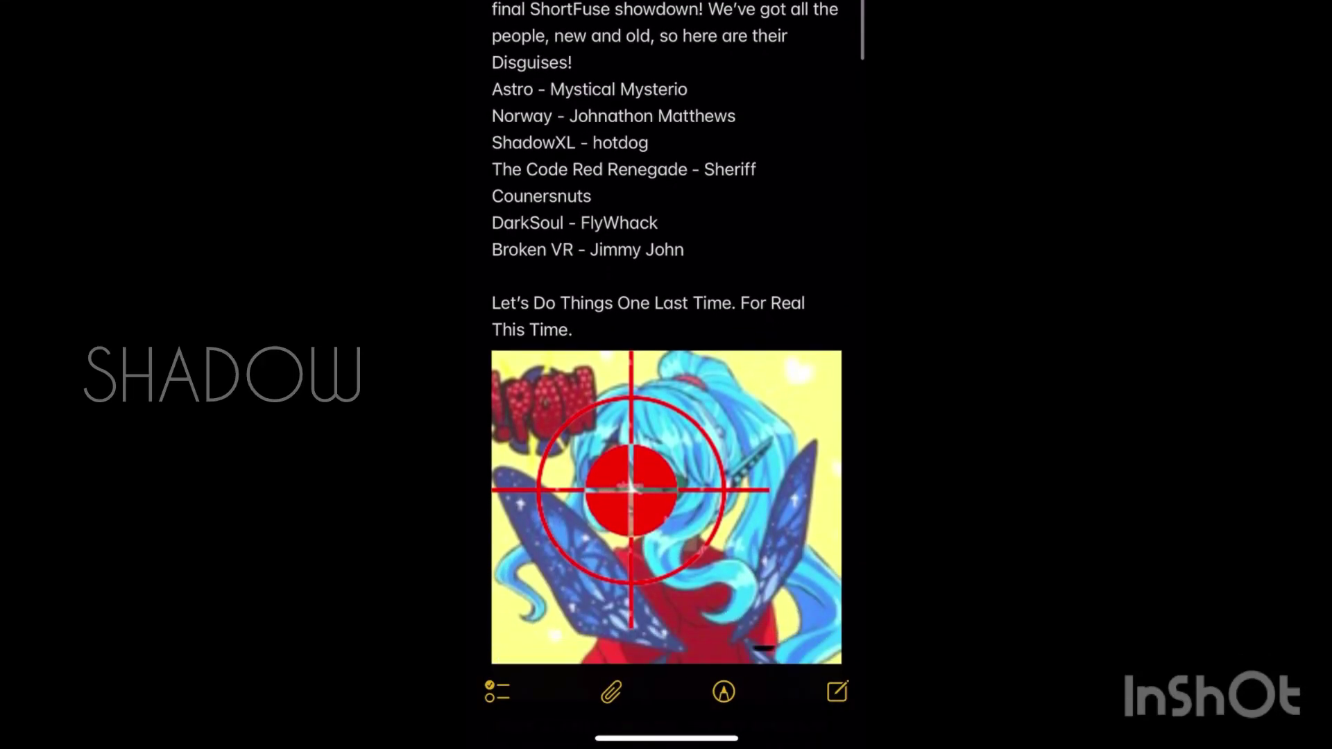
scroll(666, 333, down, 1)
scroll(666, 334, down, 1)
scroll(666, 333, down, 2)
scroll(666, 333, down, 1)
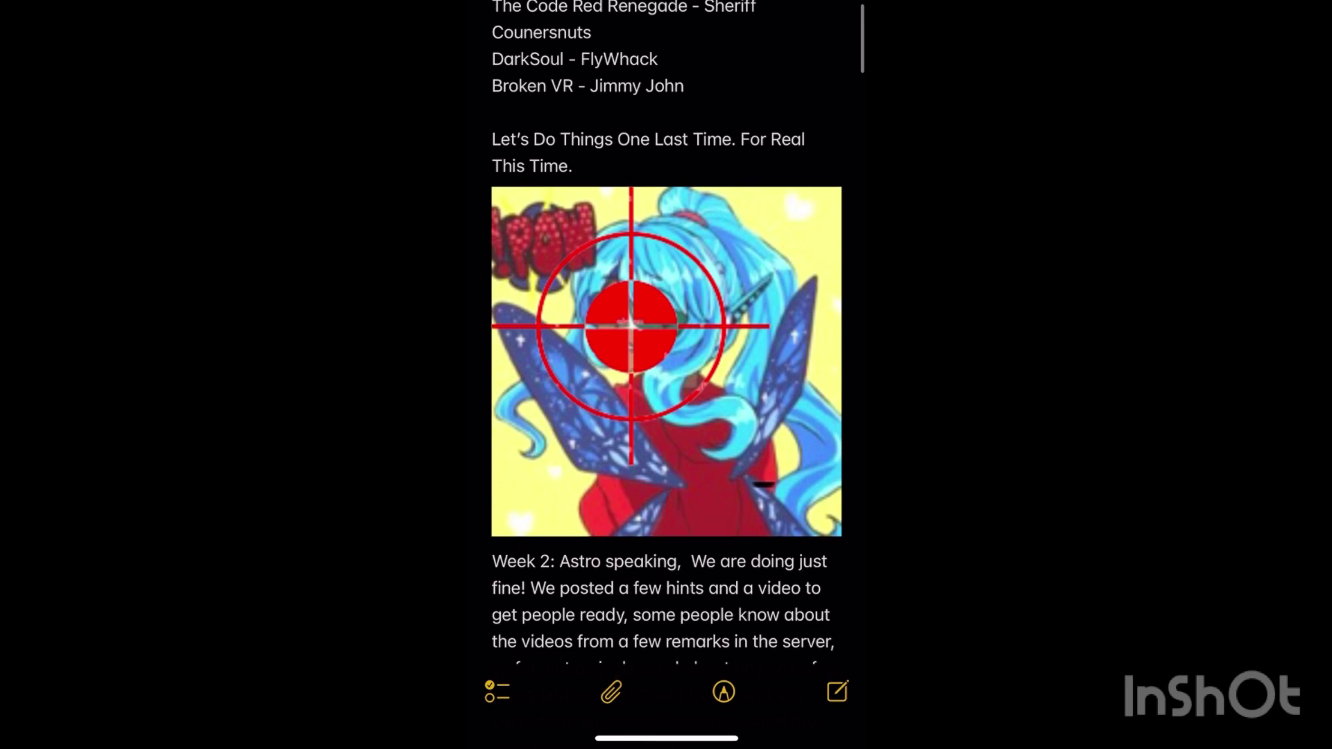
scroll(667, 333, down, 1)
scroll(666, 333, down, 1)
scroll(667, 333, down, 1)
scroll(666, 334, down, 1)
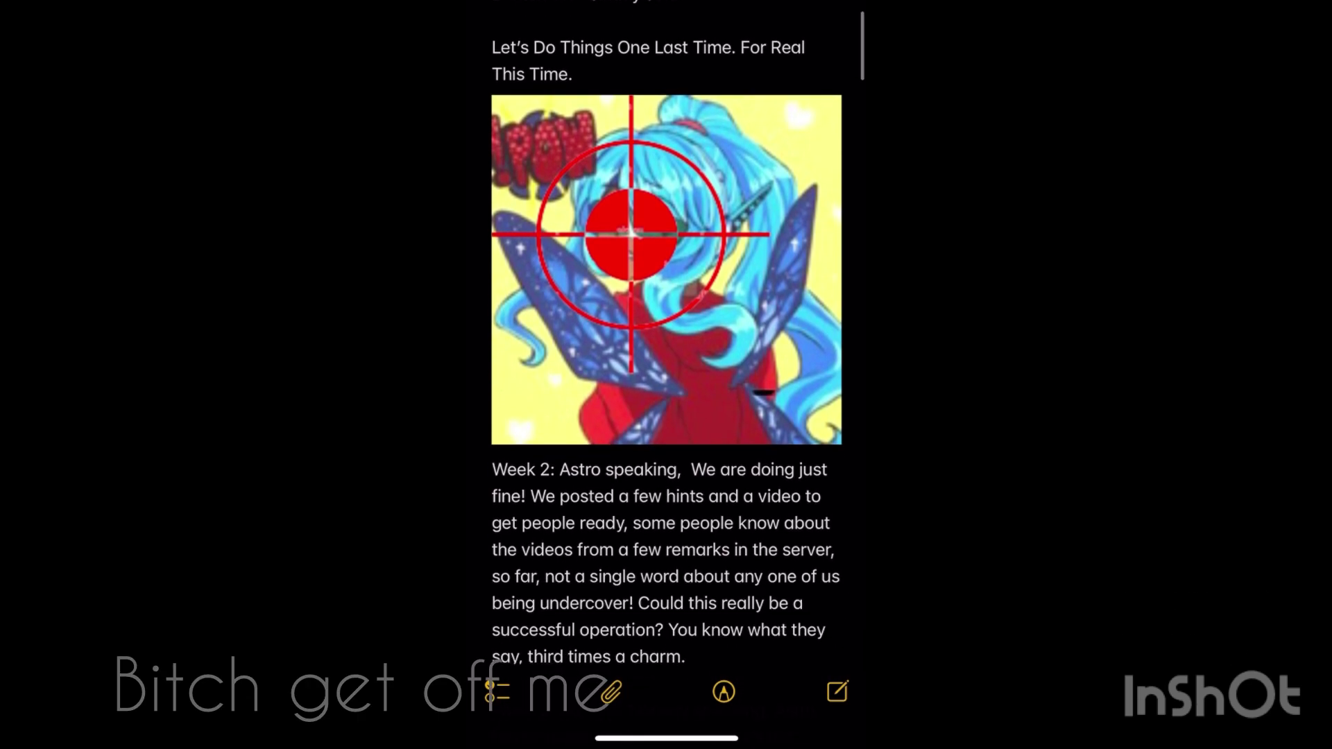
scroll(666, 333, down, 1)
scroll(666, 334, down, 1)
scroll(667, 333, down, 1)
scroll(666, 334, down, 1)
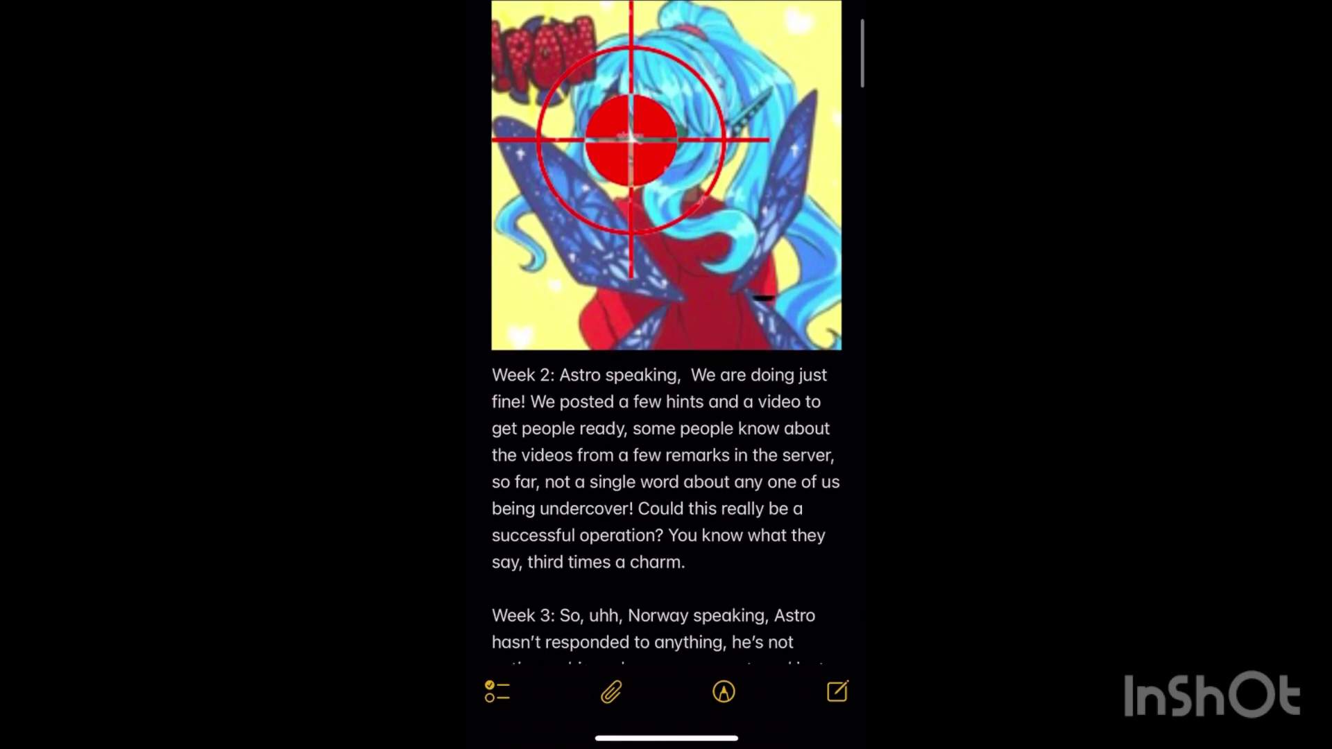
scroll(666, 333, down, 1)
scroll(667, 333, down, 1)
scroll(667, 333, down, 1)
scroll(667, 333, down, 1)
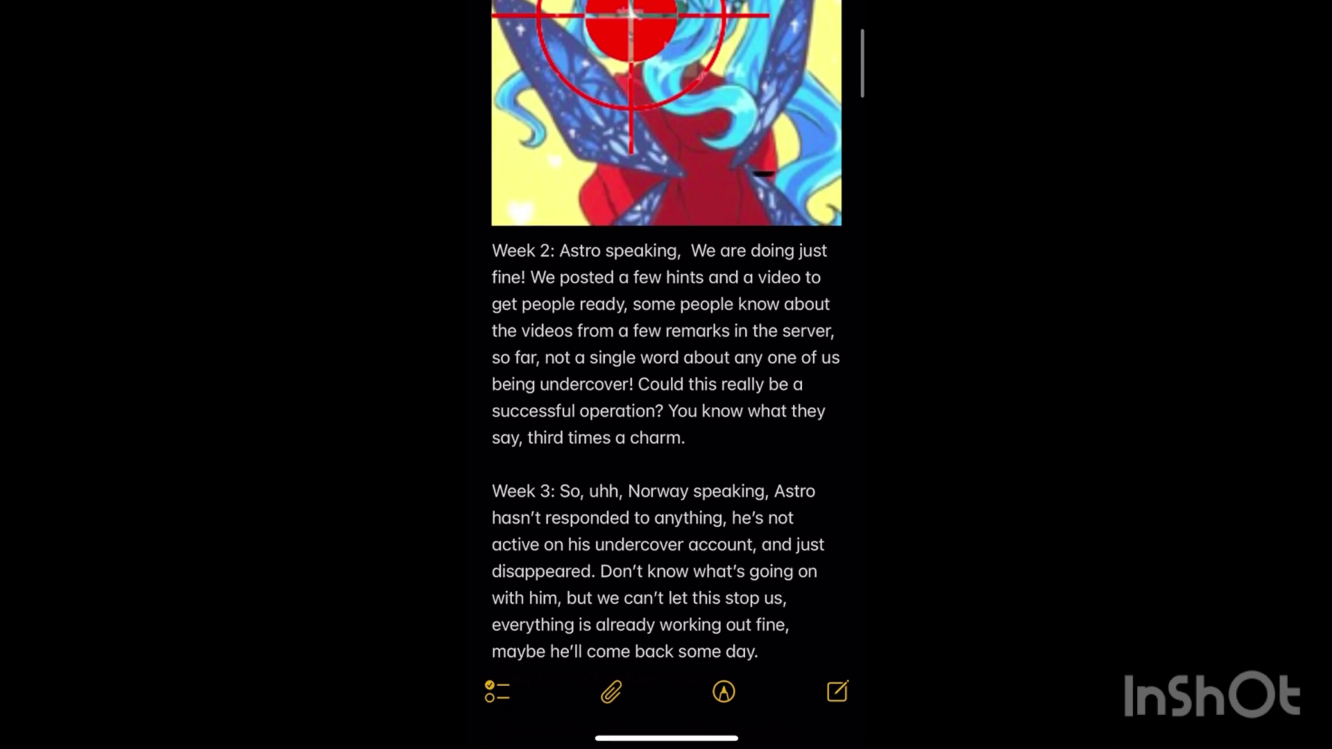
scroll(666, 333, down, 1)
scroll(667, 333, down, 1)
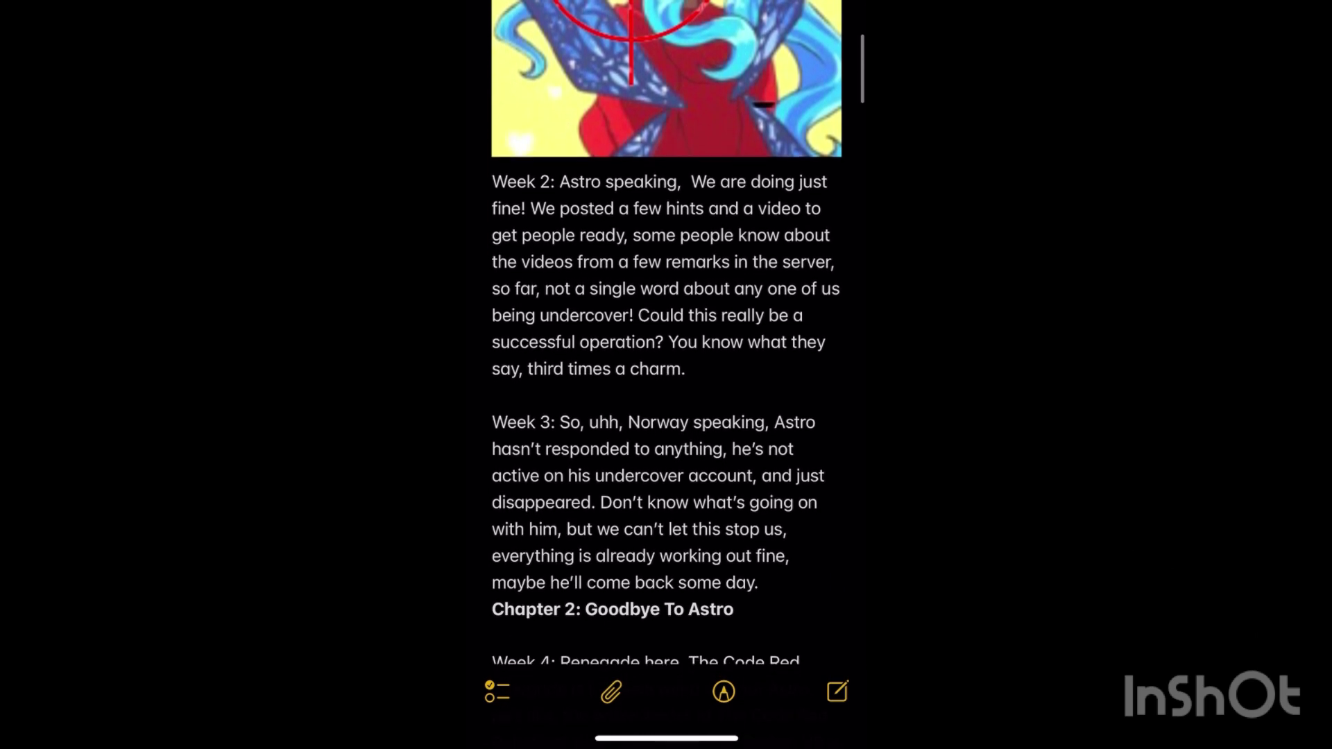
scroll(667, 334, down, 2)
scroll(667, 333, down, 2)
scroll(667, 333, down, 1)
scroll(666, 334, down, 1)
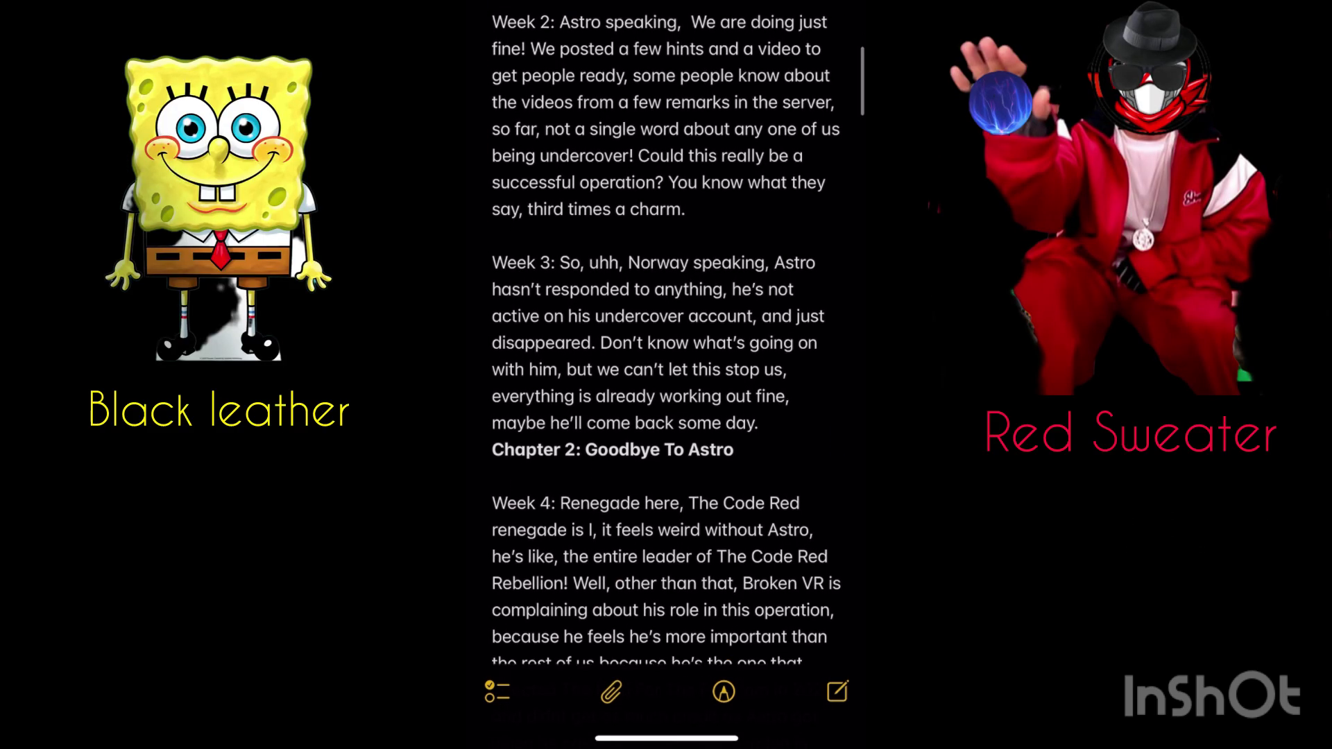
scroll(666, 333, down, 1)
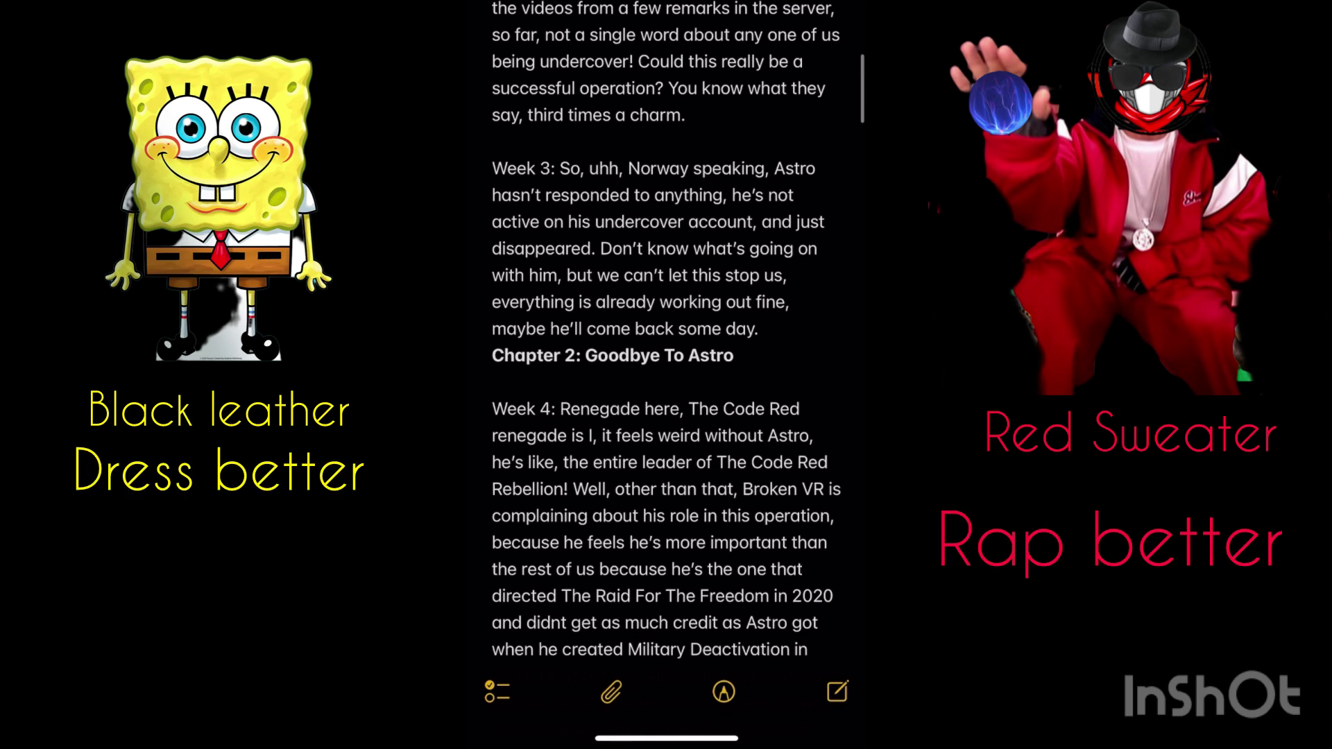
scroll(667, 333, down, 1)
scroll(666, 334, down, 2)
scroll(666, 355, down, 2)
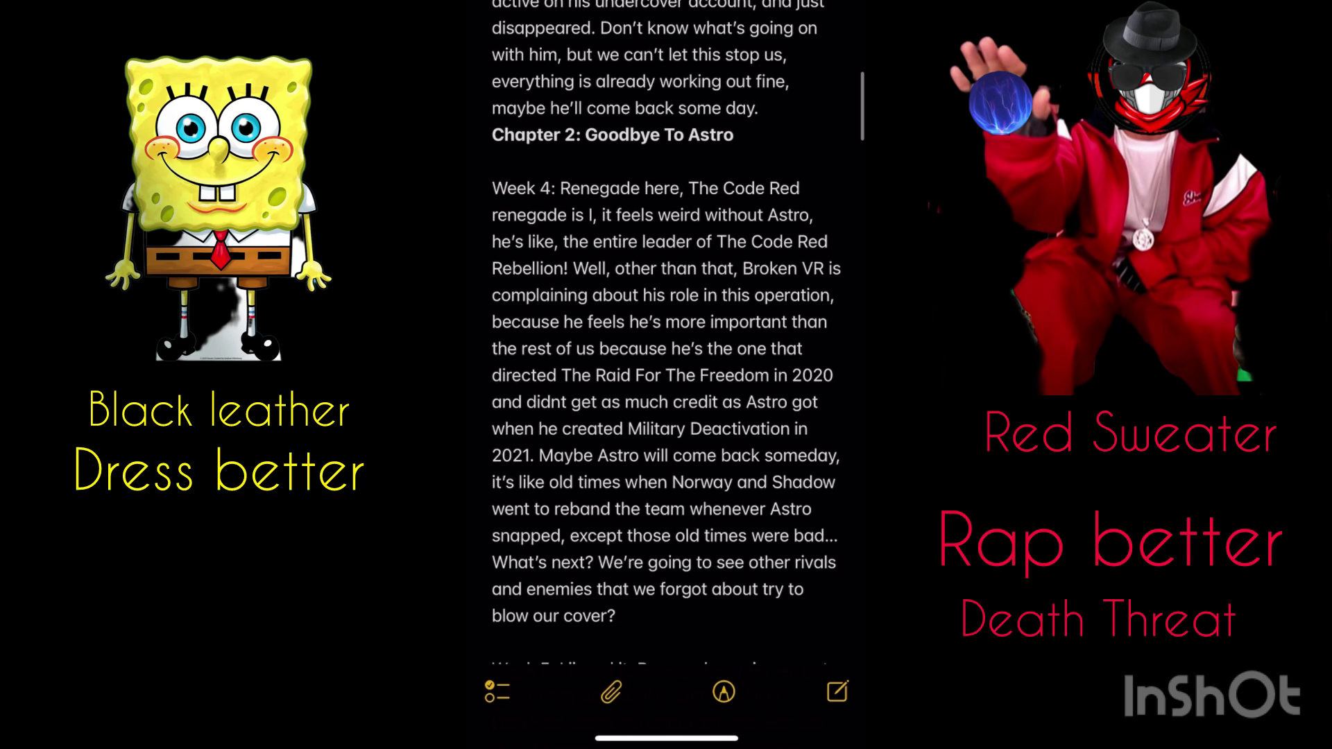
scroll(666, 354, down, 2)
scroll(667, 354, down, 1)
scroll(667, 354, down, 1)
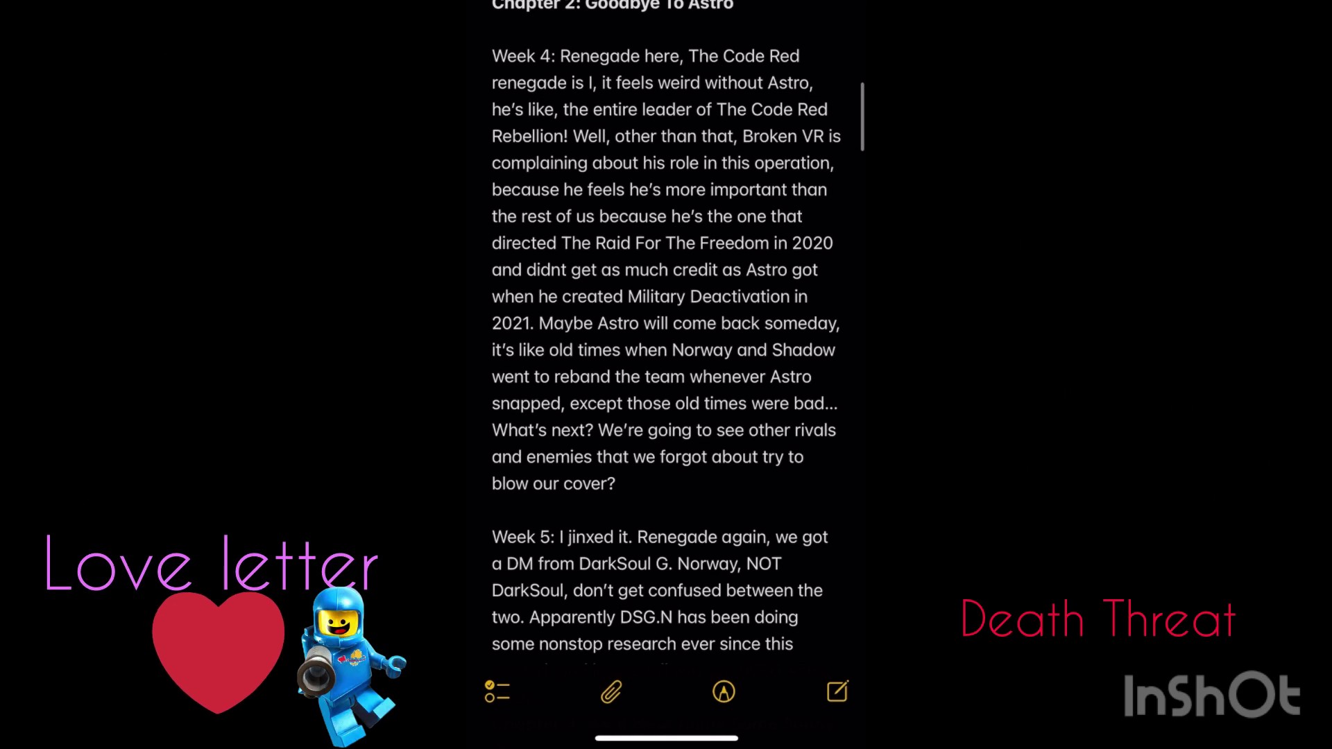
scroll(666, 354, down, 2)
scroll(666, 354, down, 1)
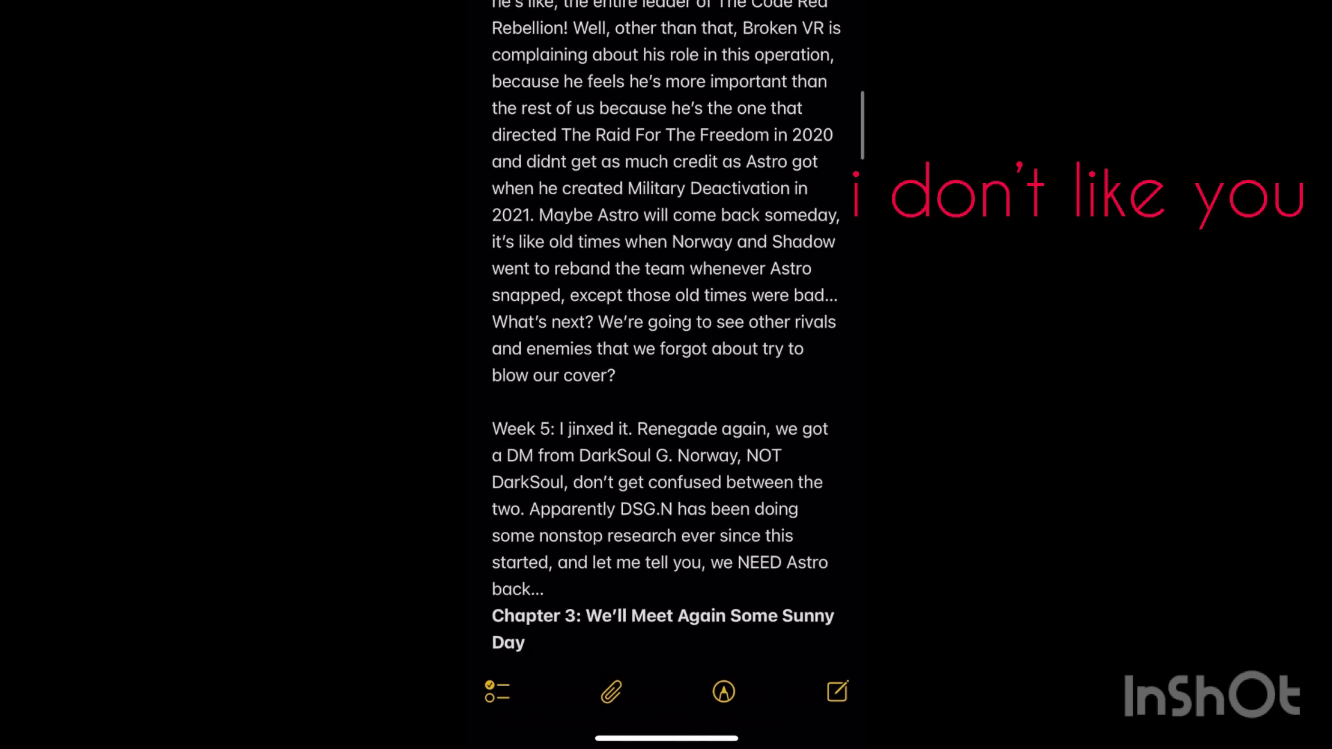
scroll(666, 354, down, 1)
scroll(666, 354, down, 1)
scroll(667, 354, down, 1)
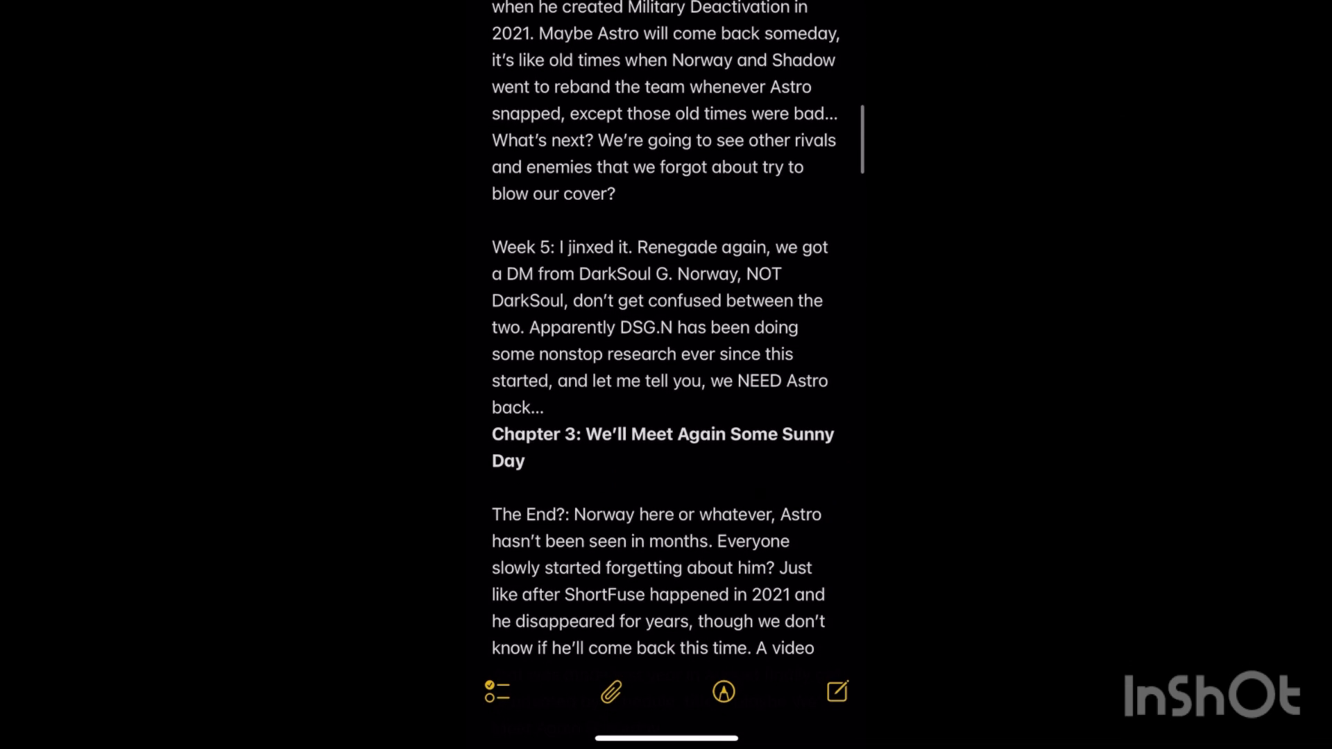
scroll(667, 354, down, 1)
scroll(666, 354, down, 1)
scroll(666, 354, down, 1)
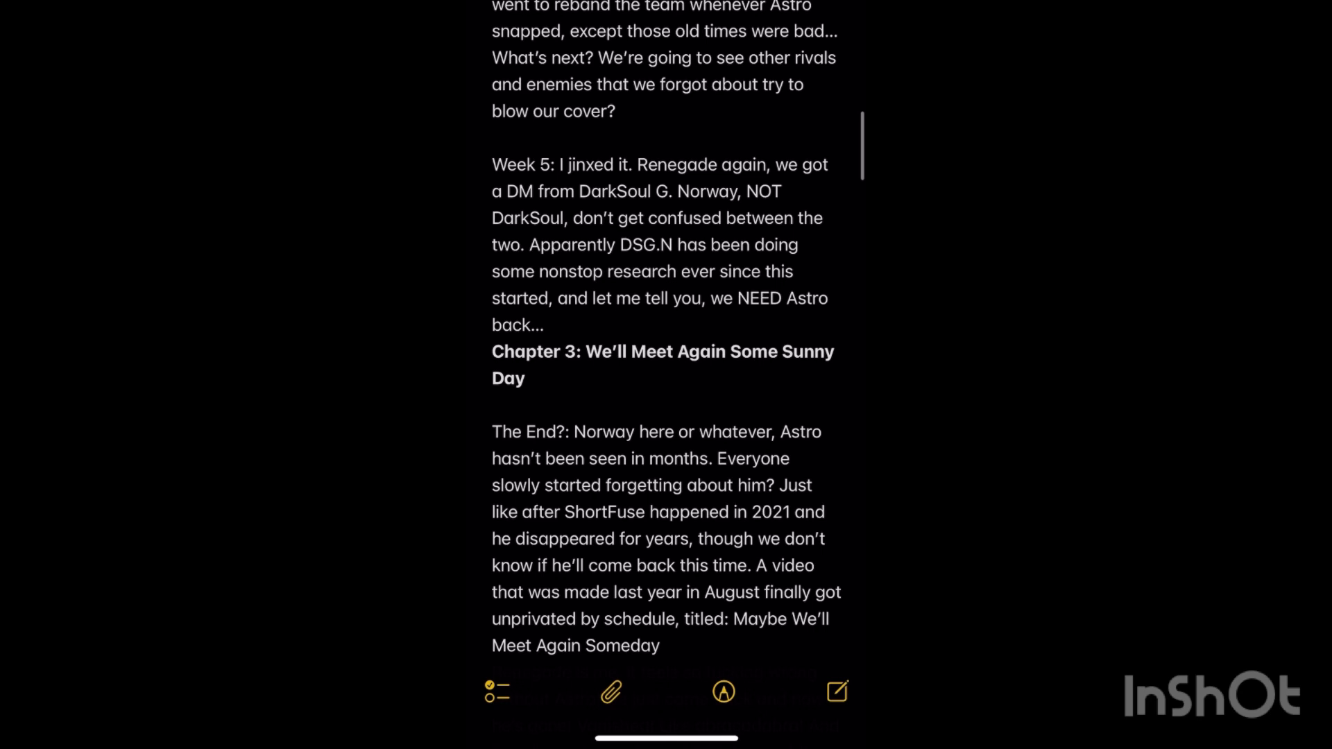
scroll(666, 354, down, 1)
scroll(666, 354, down, 2)
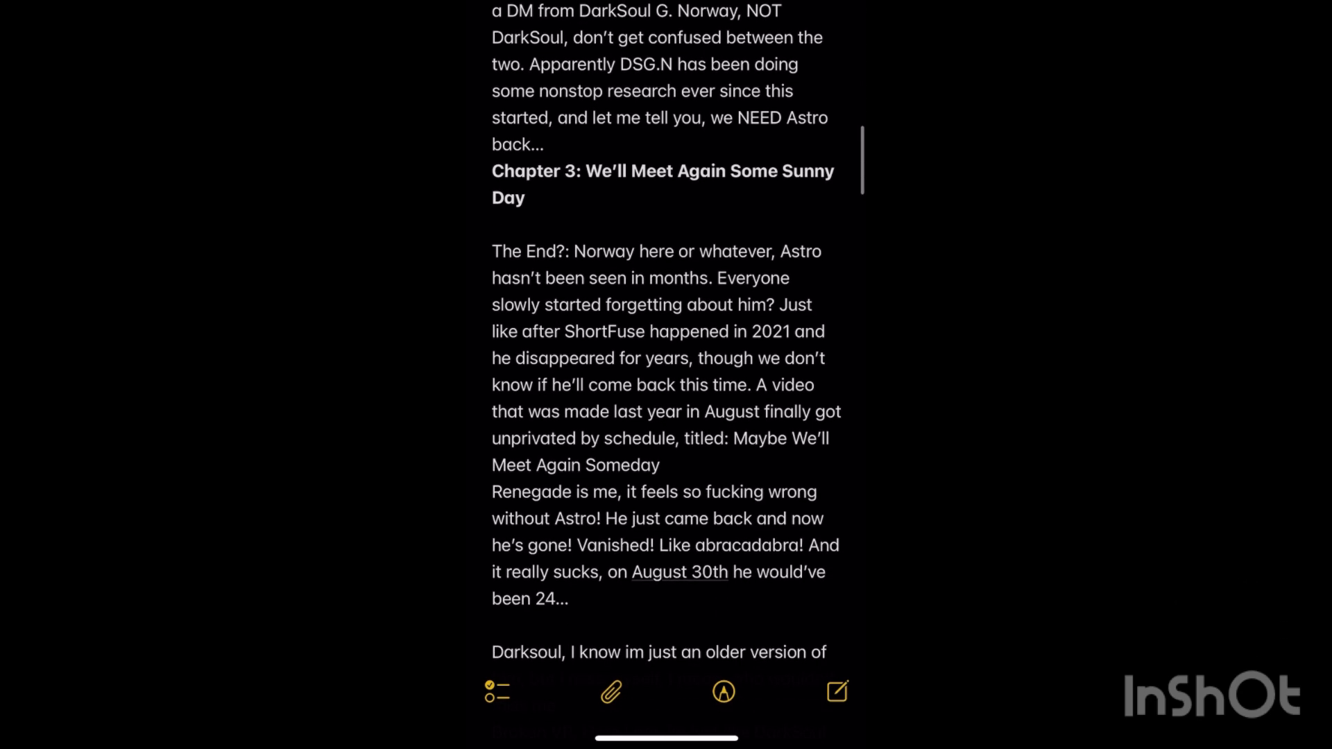
scroll(663, 354, down, 1)
scroll(666, 354, down, 1)
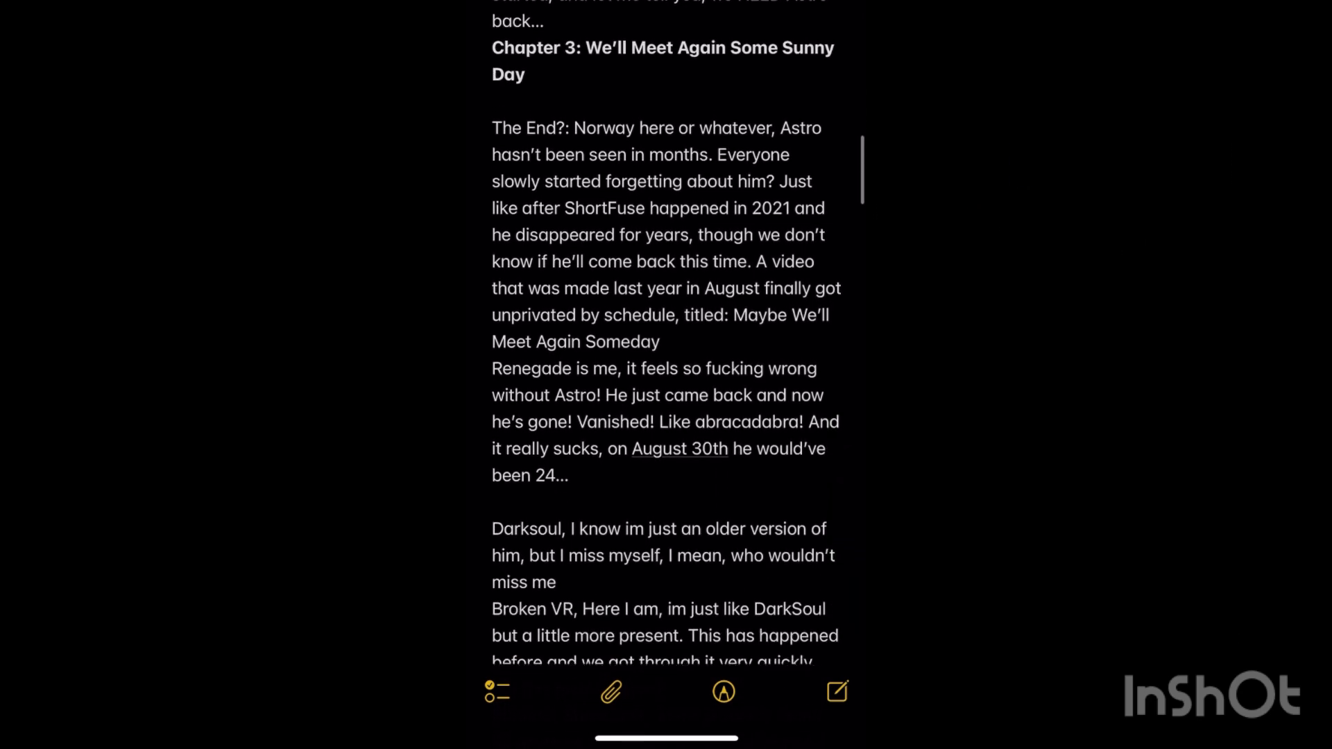
scroll(666, 354, down, 2)
scroll(666, 354, down, 2)
scroll(667, 355, down, 1)
scroll(666, 354, down, 1)
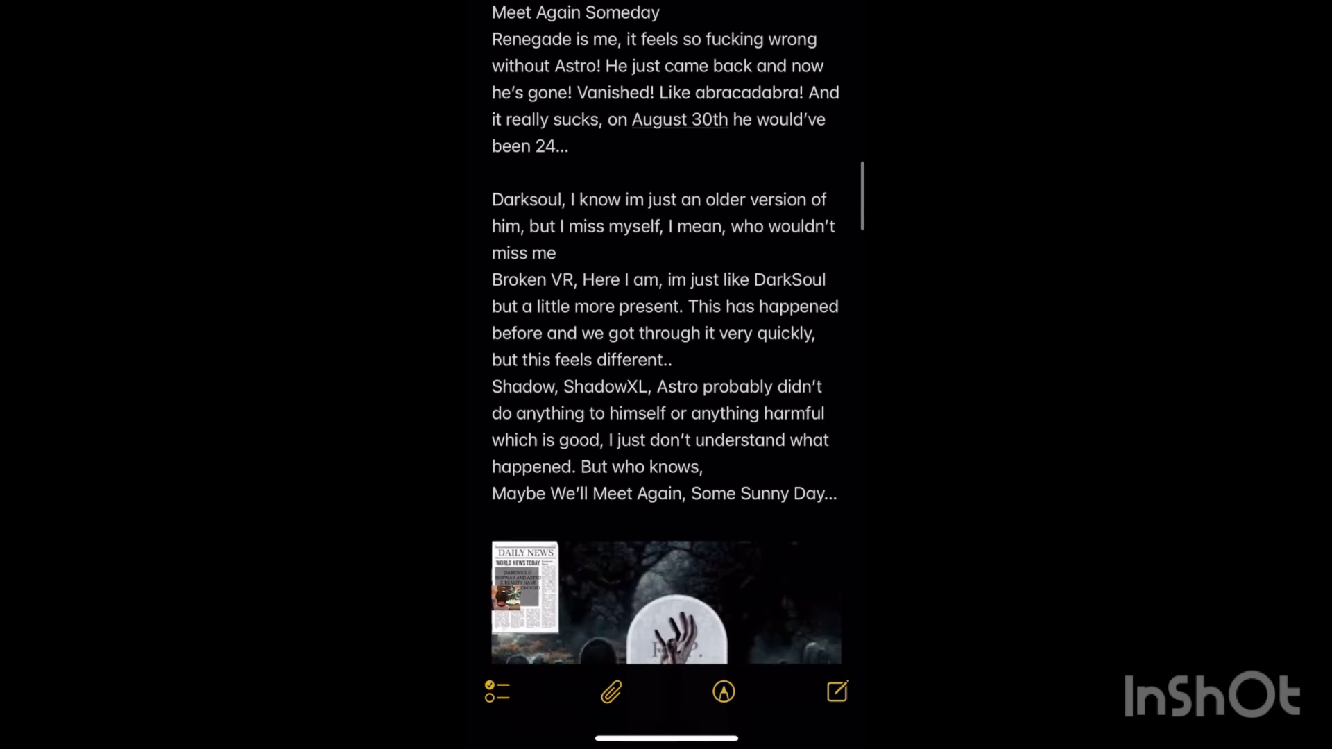
scroll(666, 354, down, 1)
scroll(666, 354, down, 1)
scroll(666, 354, down, 2)
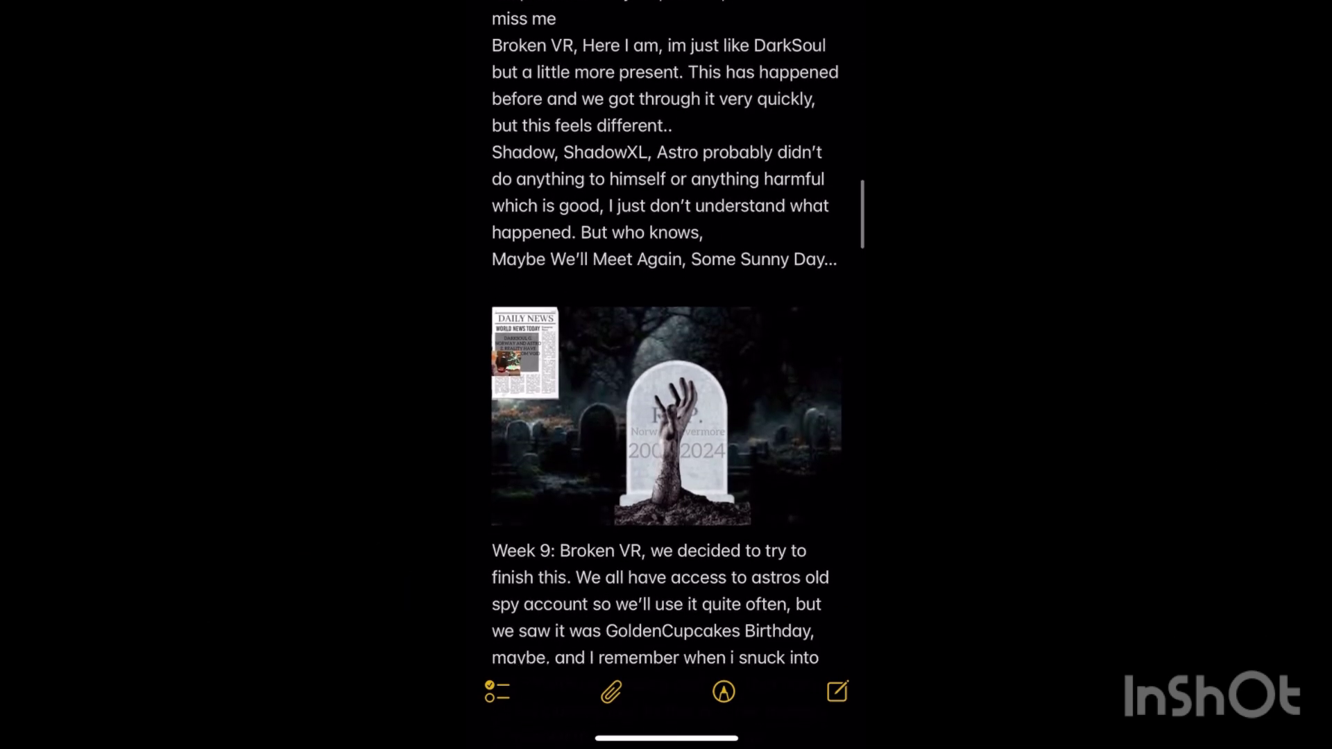
scroll(666, 354, down, 1)
scroll(666, 354, down, 1)
scroll(666, 416, down, 1)
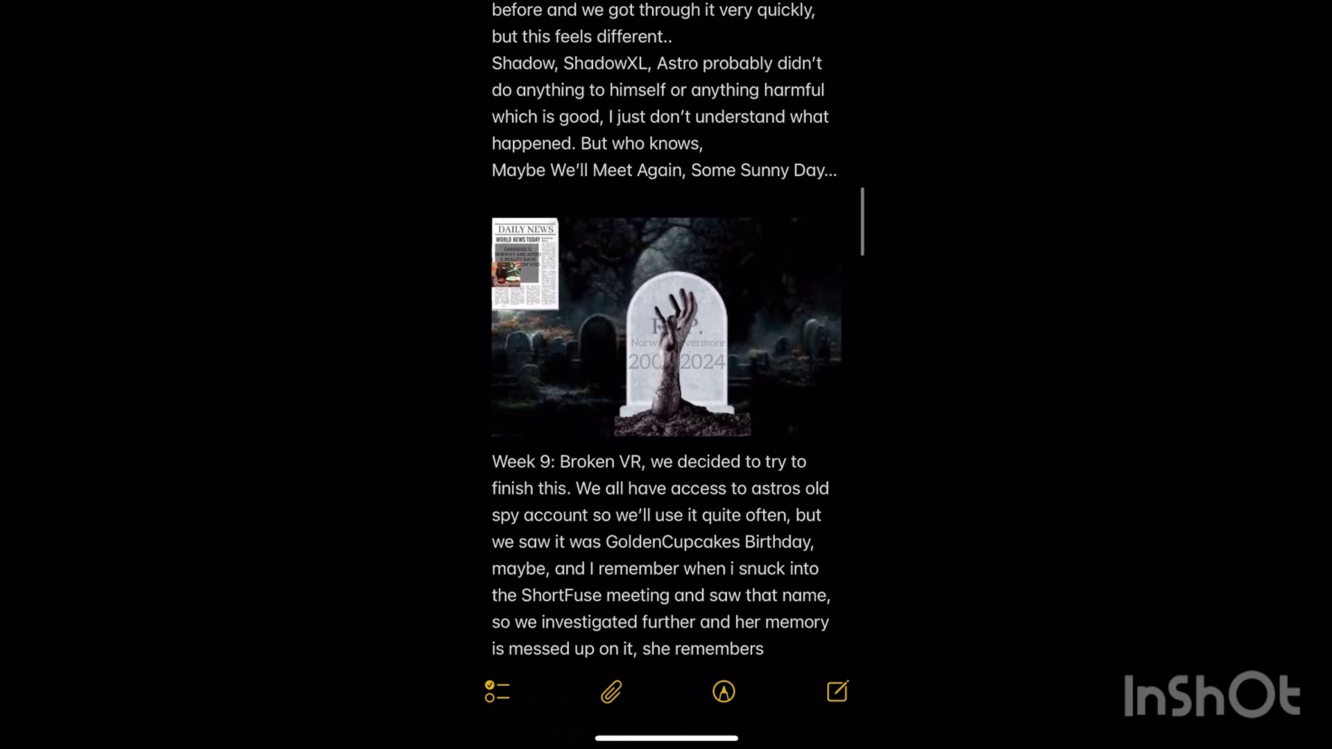
scroll(667, 416, down, 1)
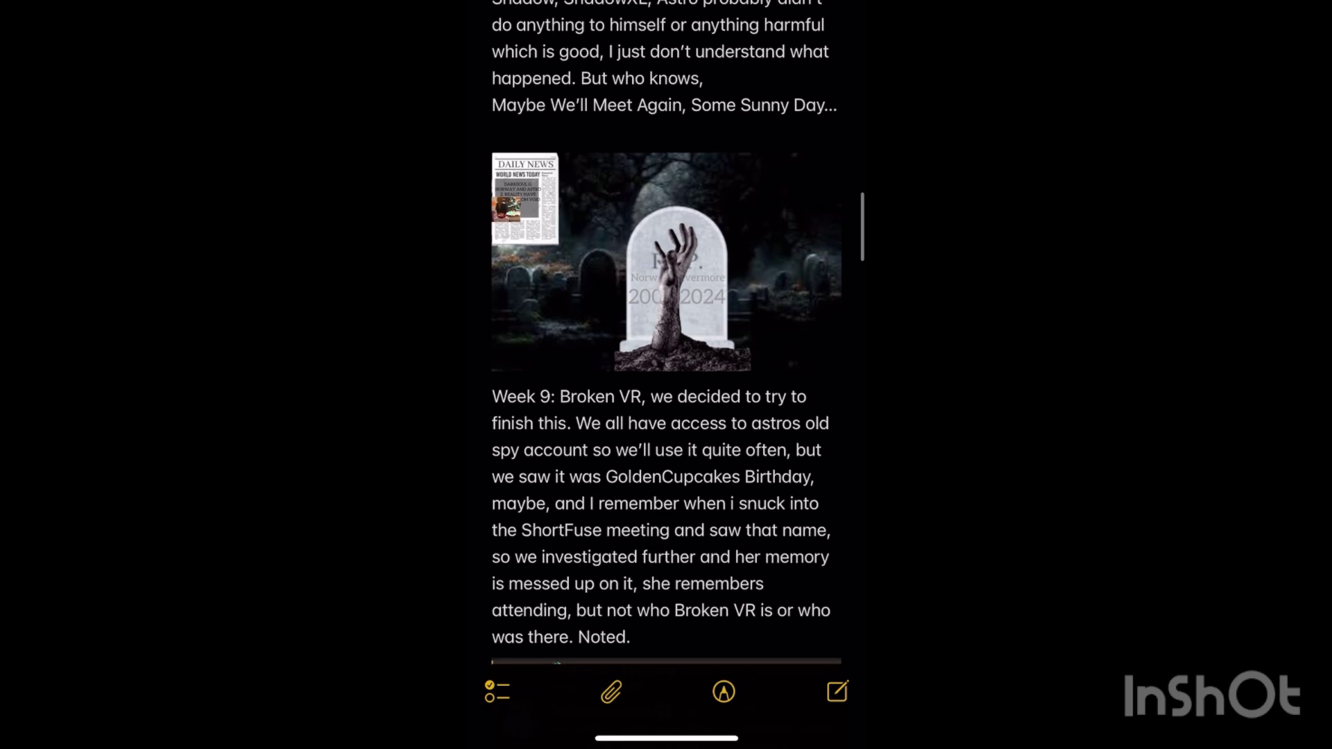
scroll(666, 417, down, 1)
scroll(667, 417, down, 1)
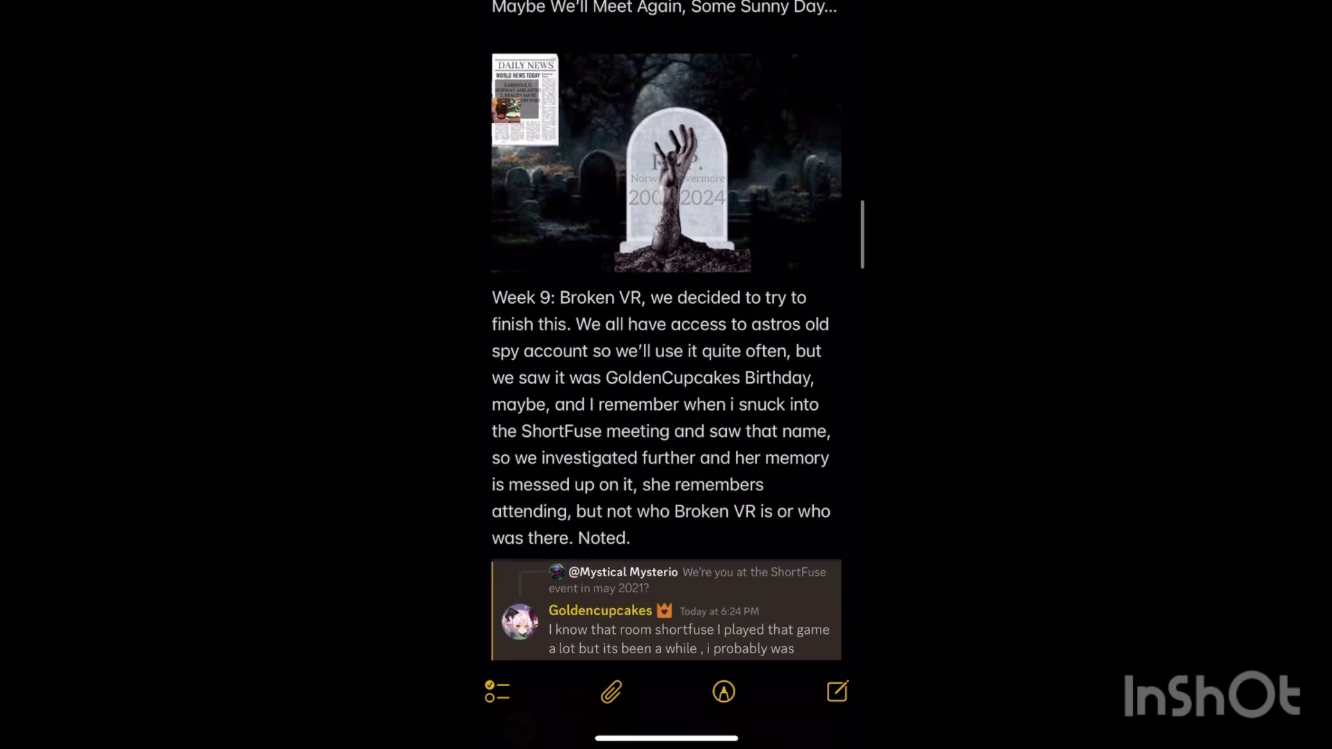
scroll(667, 416, down, 1)
scroll(666, 417, down, 1)
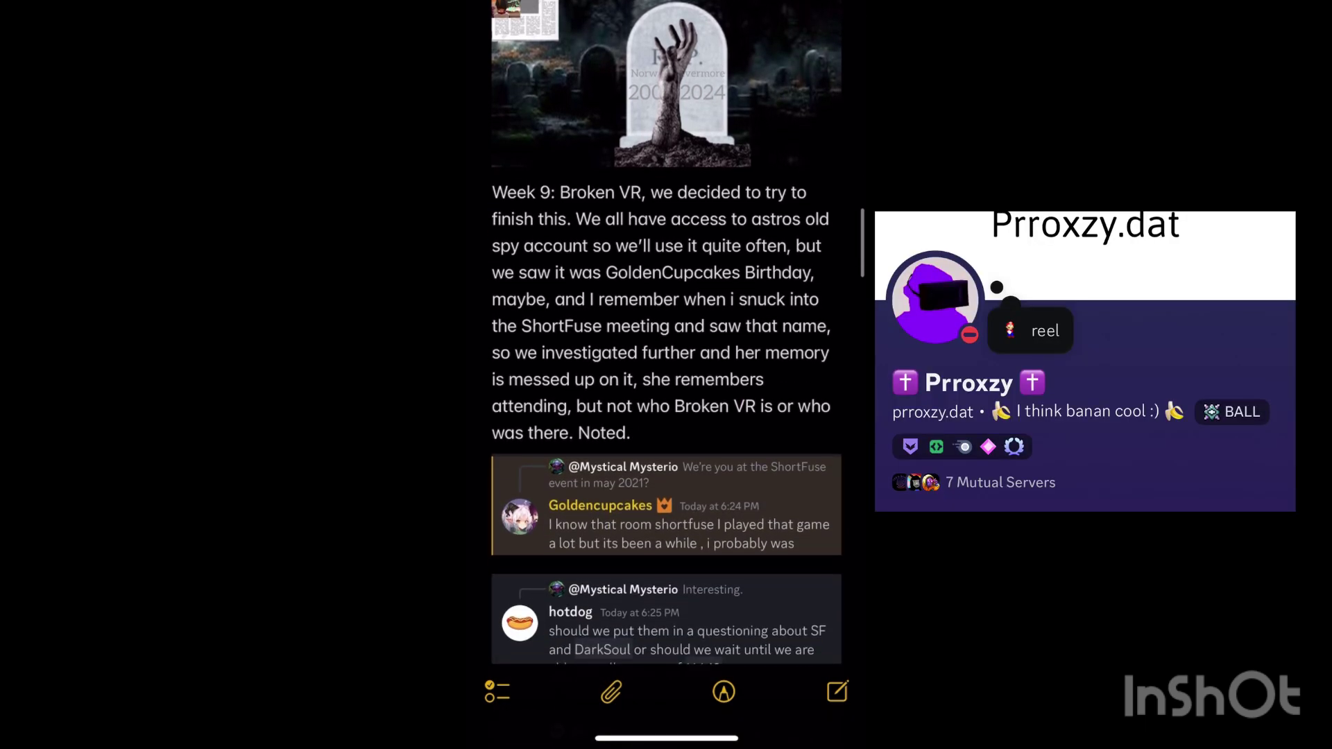
scroll(667, 353, down, 1)
scroll(667, 416, down, 1)
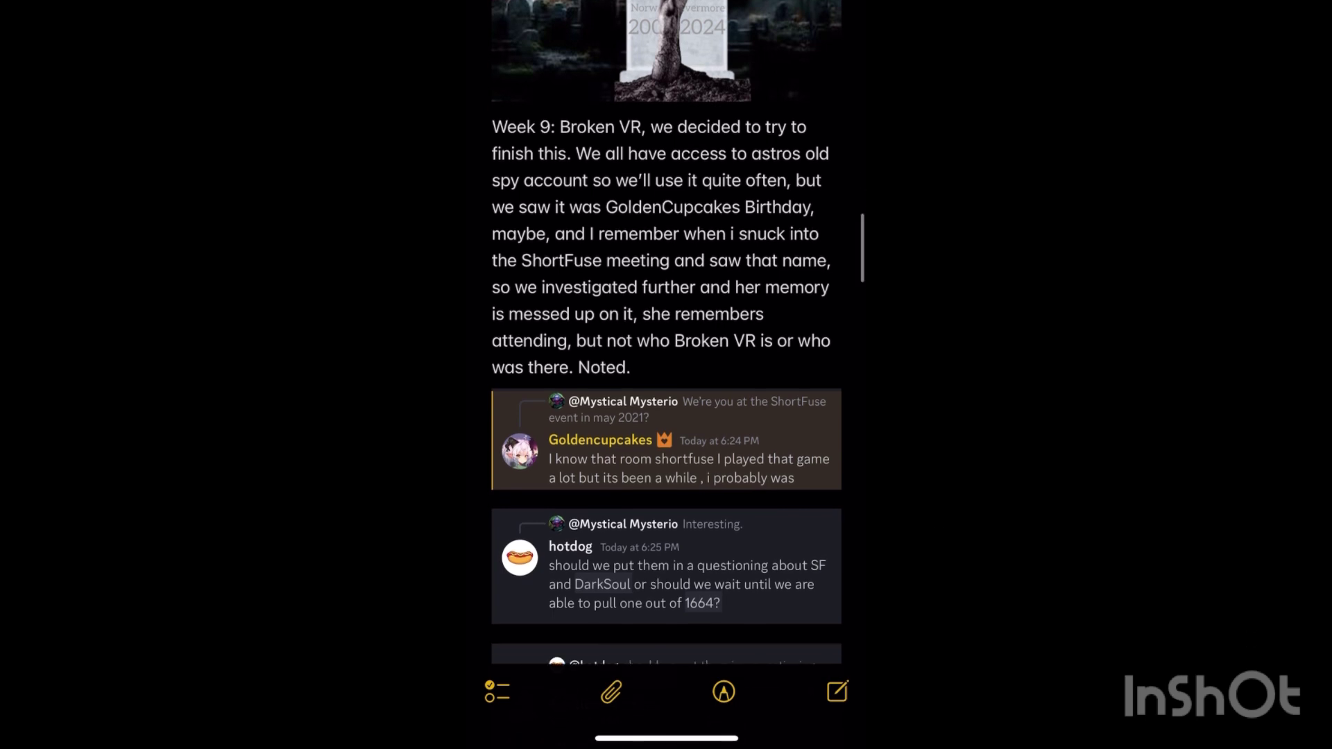
scroll(667, 416, down, 1)
scroll(667, 417, down, 1)
scroll(666, 416, down, 1)
scroll(667, 416, down, 2)
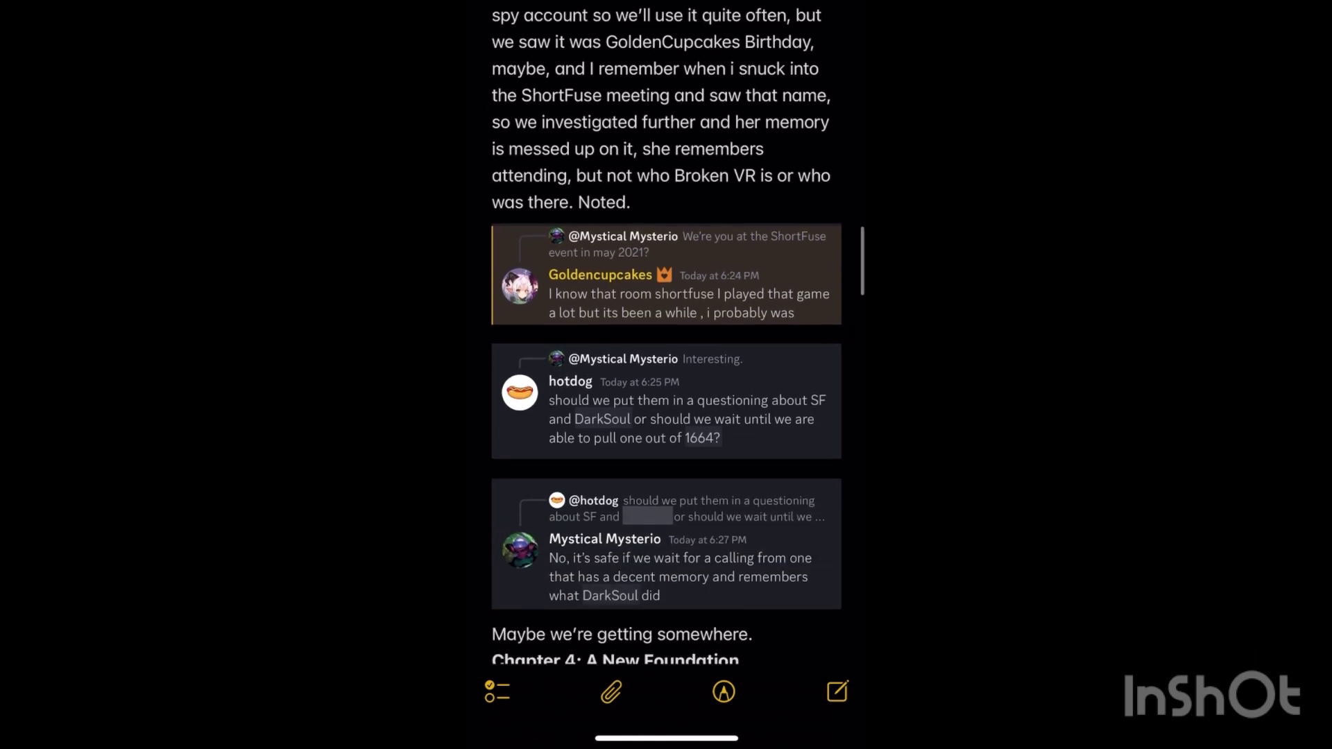
scroll(666, 417, down, 1)
scroll(667, 417, down, 1)
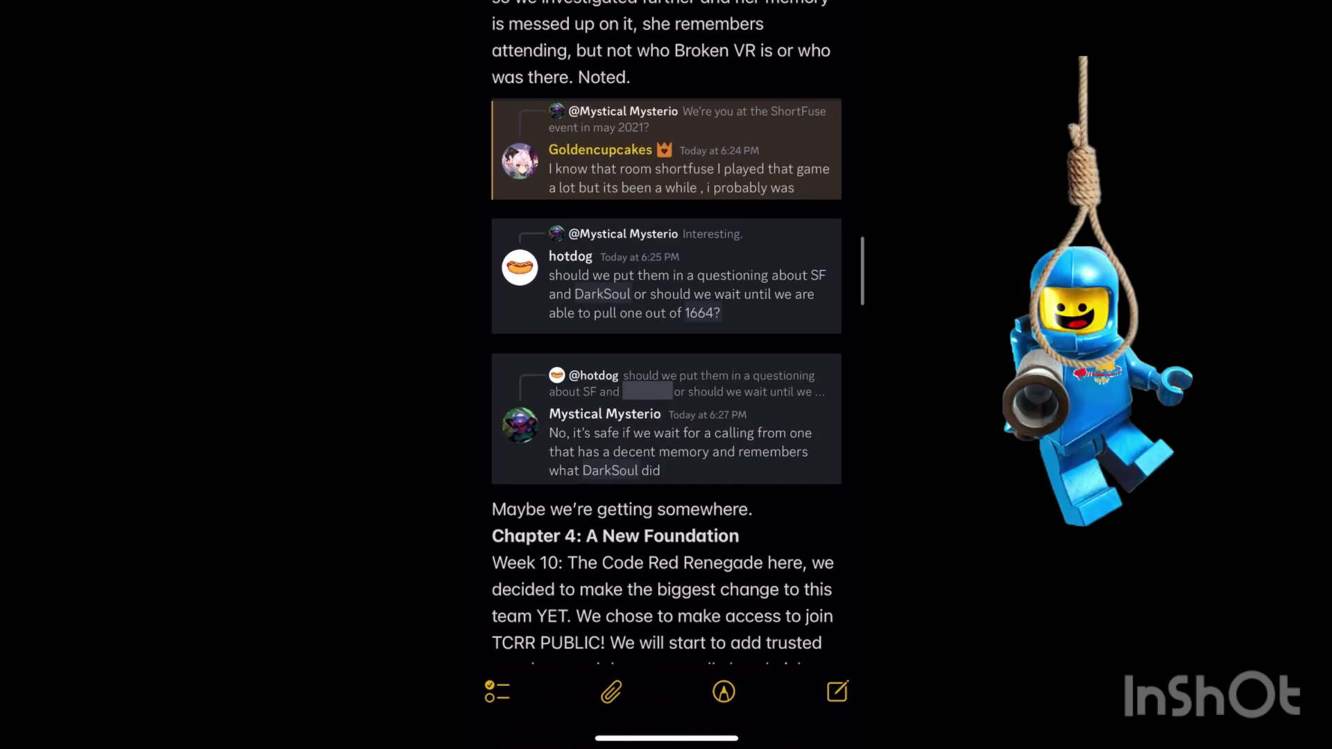
scroll(666, 416, down, 2)
scroll(666, 417, down, 1)
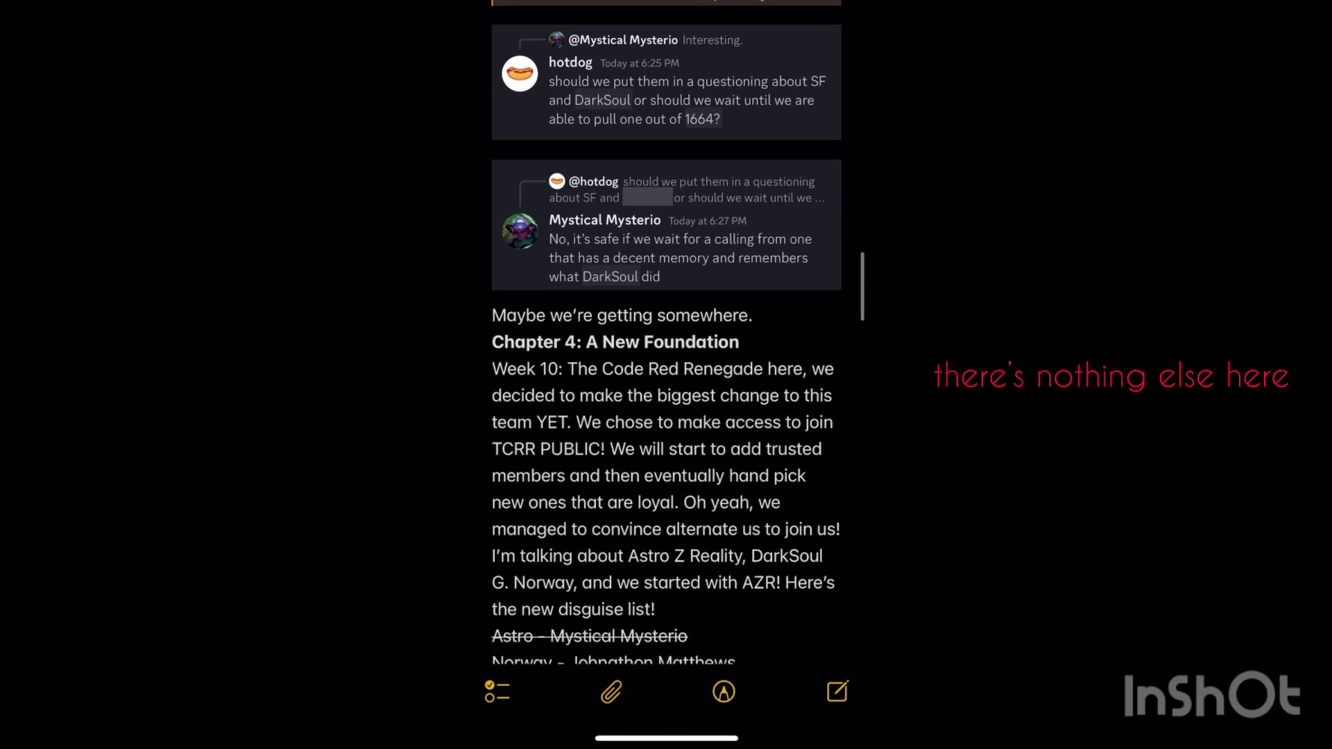
scroll(666, 417, down, 1)
scroll(666, 416, down, 1)
scroll(666, 417, down, 1)
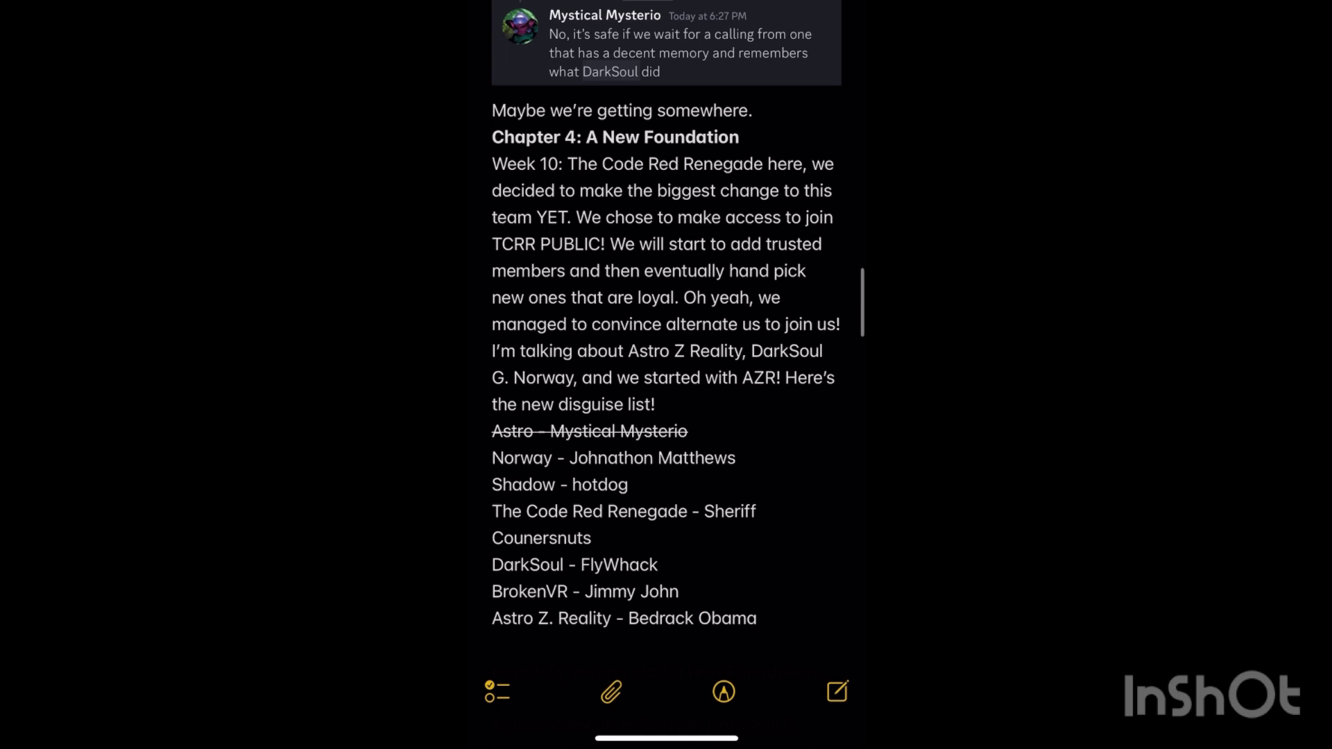
scroll(666, 375, down, 1)
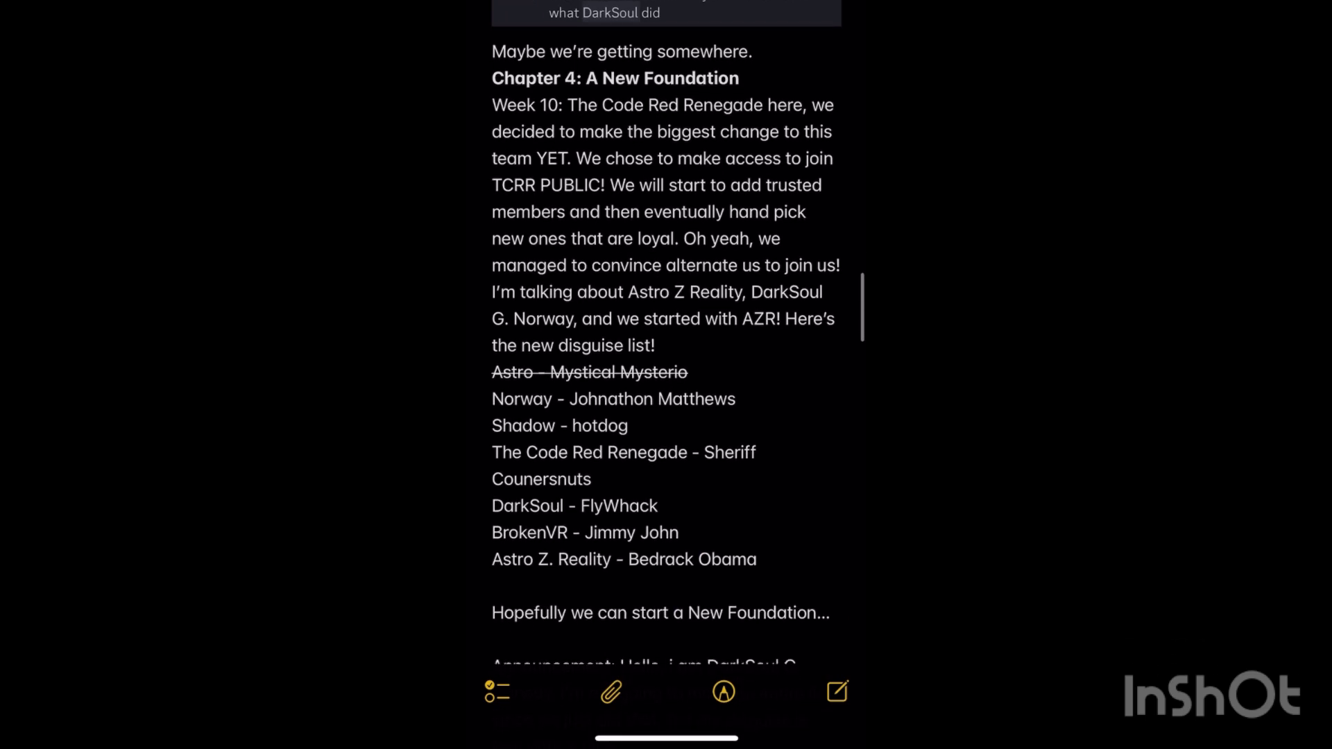
scroll(667, 375, down, 1)
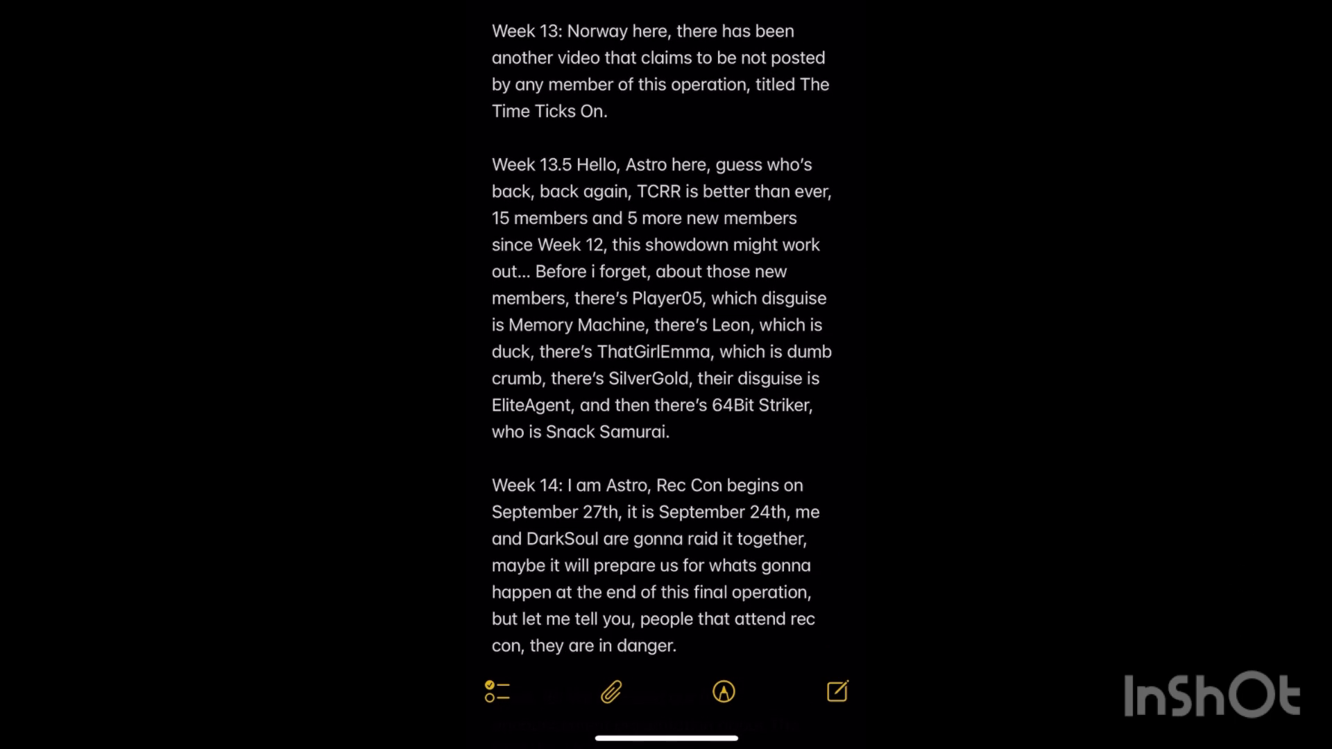
scroll(667, 333, down, 1)
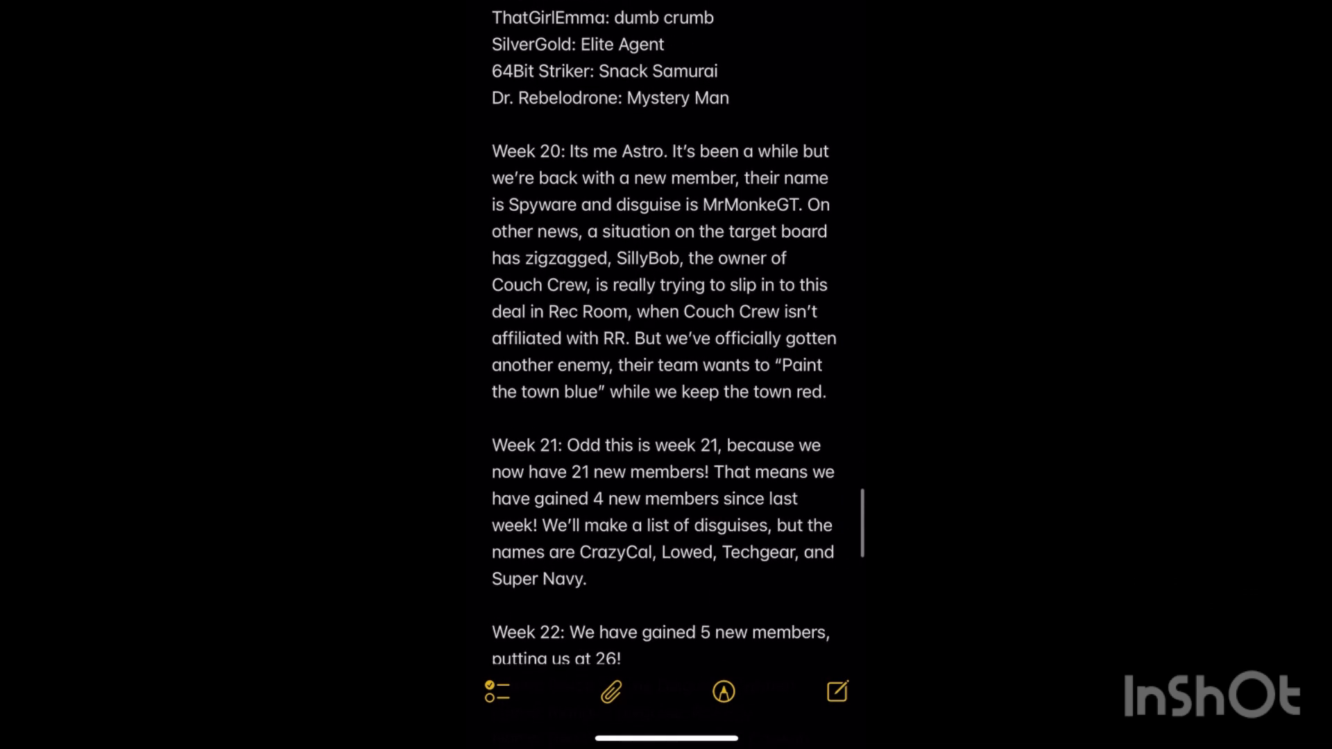
scroll(667, 333, down, 2)
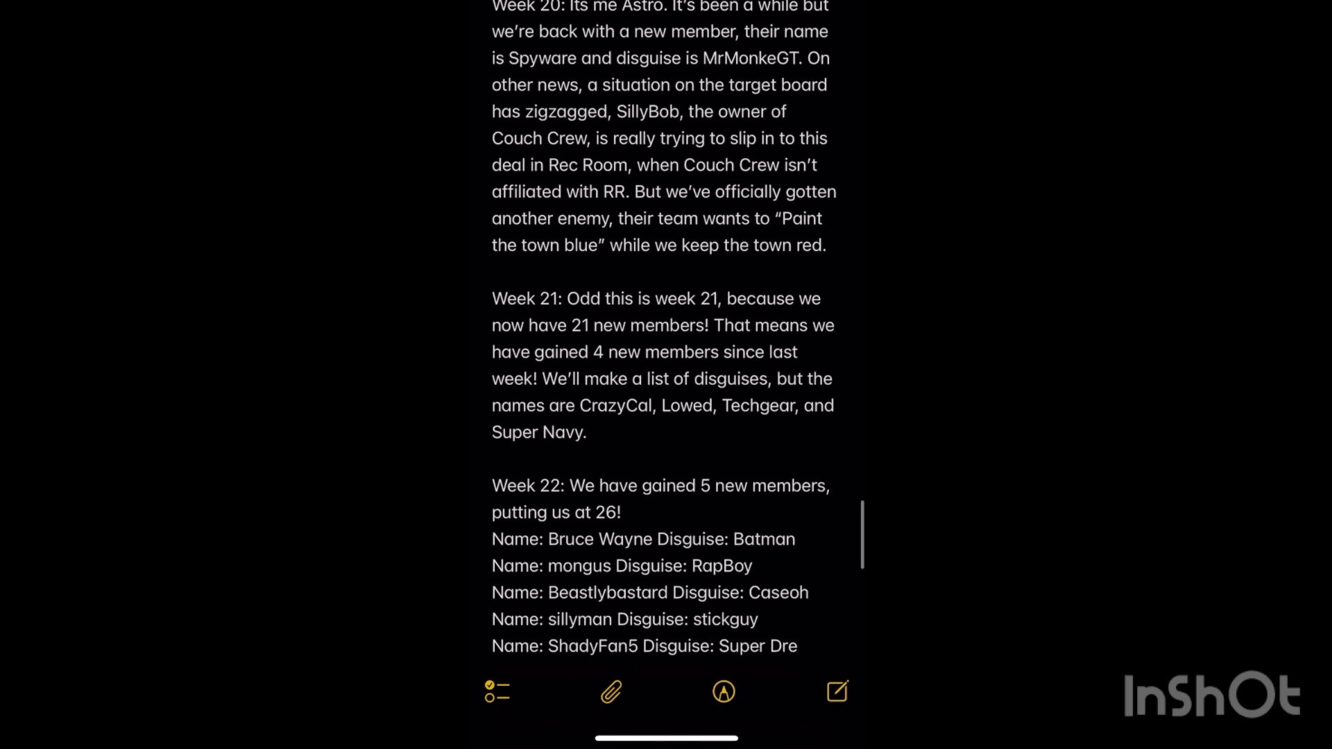
scroll(666, 334, down, 1)
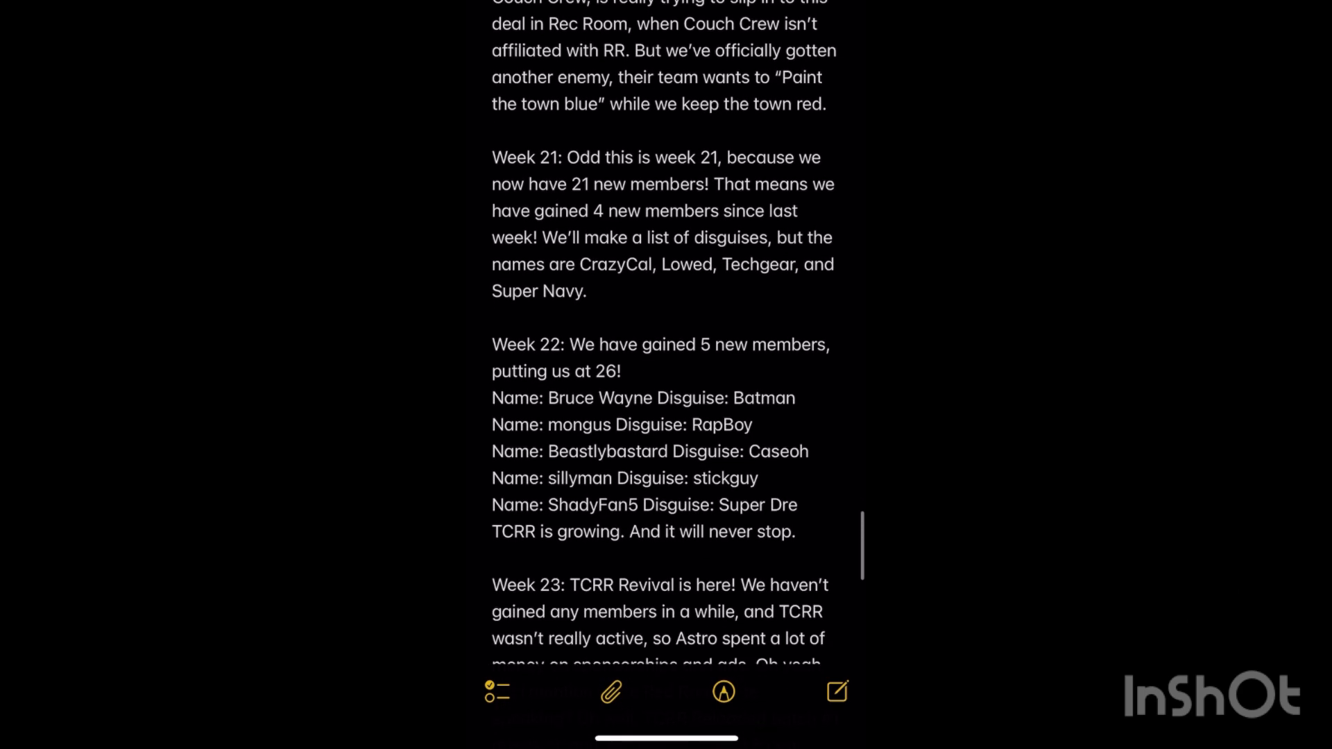
scroll(666, 333, down, 3)
scroll(667, 333, down, 2)
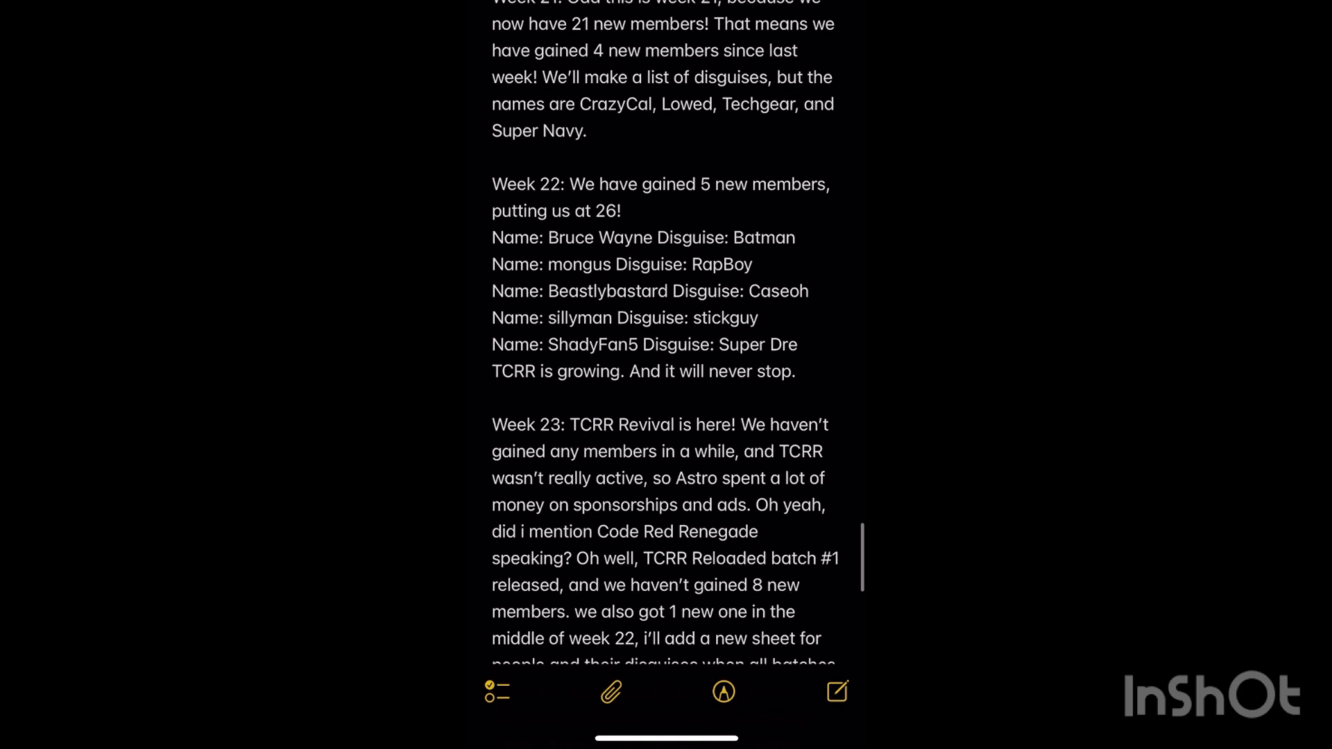
scroll(666, 334, down, 1)
scroll(667, 333, down, 2)
scroll(666, 333, down, 1)
scroll(667, 334, down, 3)
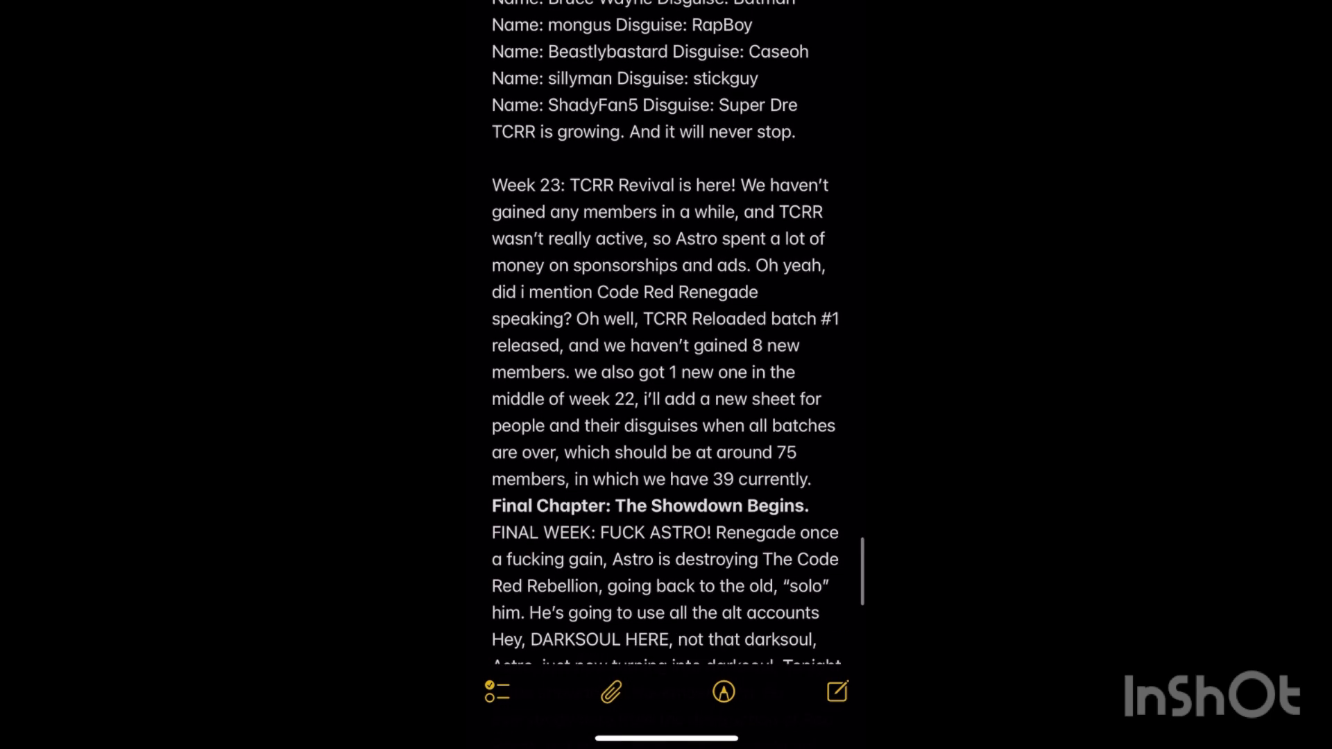
scroll(666, 334, down, 2)
scroll(667, 333, down, 1)
scroll(666, 333, down, 1)
scroll(667, 333, down, 3)
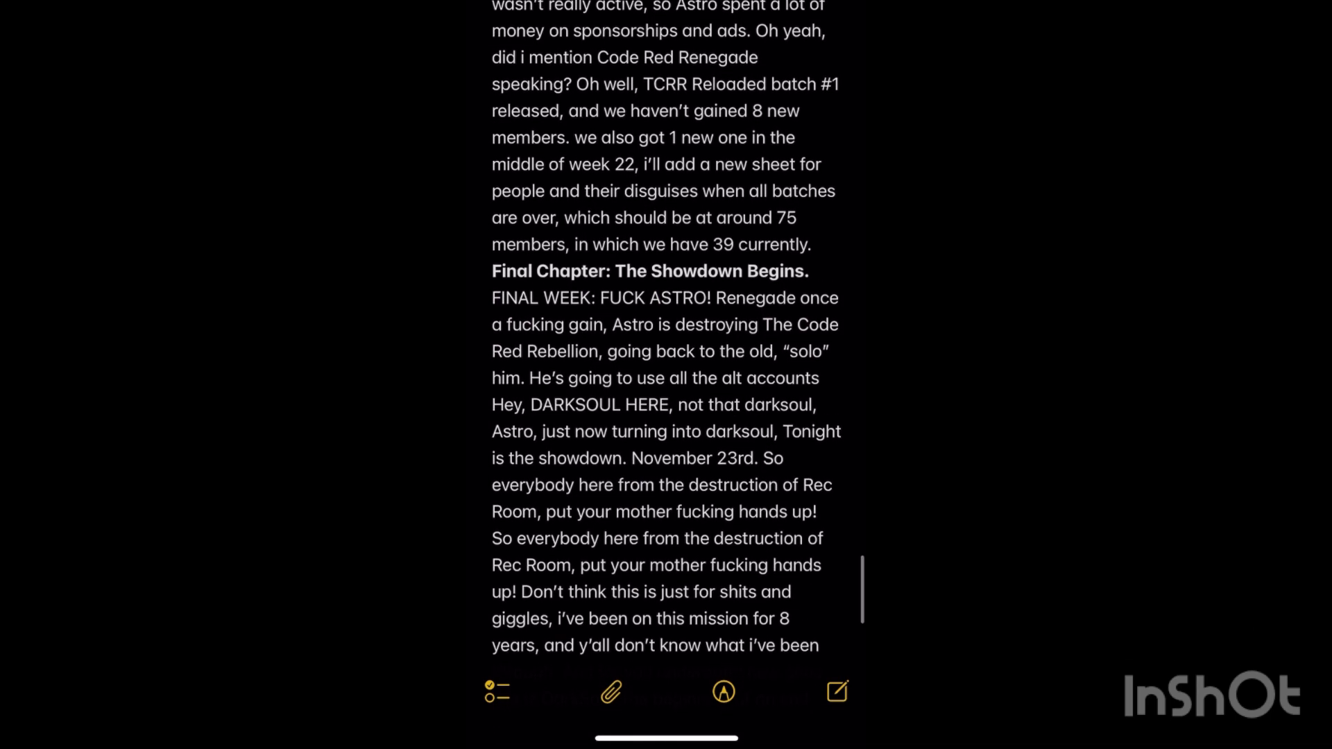
scroll(666, 333, down, 1)
scroll(667, 333, down, 1)
scroll(666, 333, down, 1)
scroll(666, 334, down, 1)
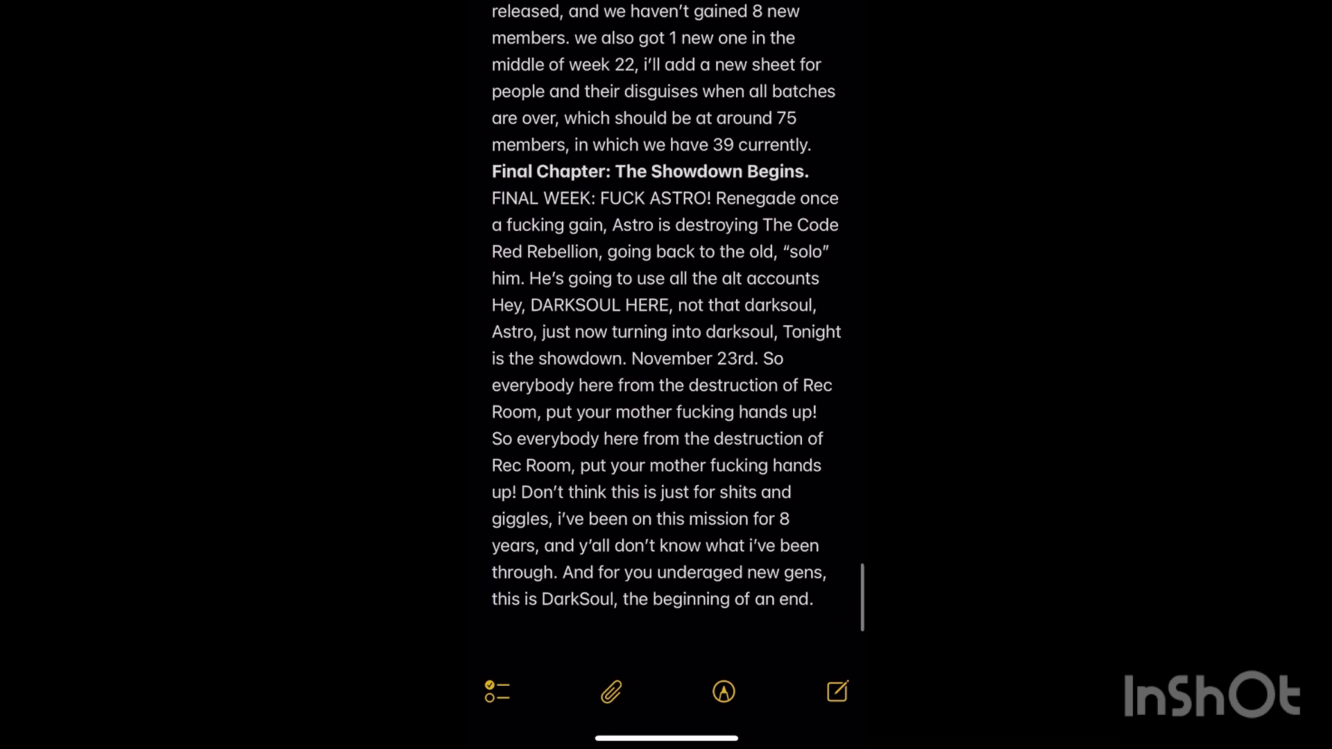
scroll(666, 333, down, 1)
scroll(666, 334, down, 1)
scroll(667, 333, down, 1)
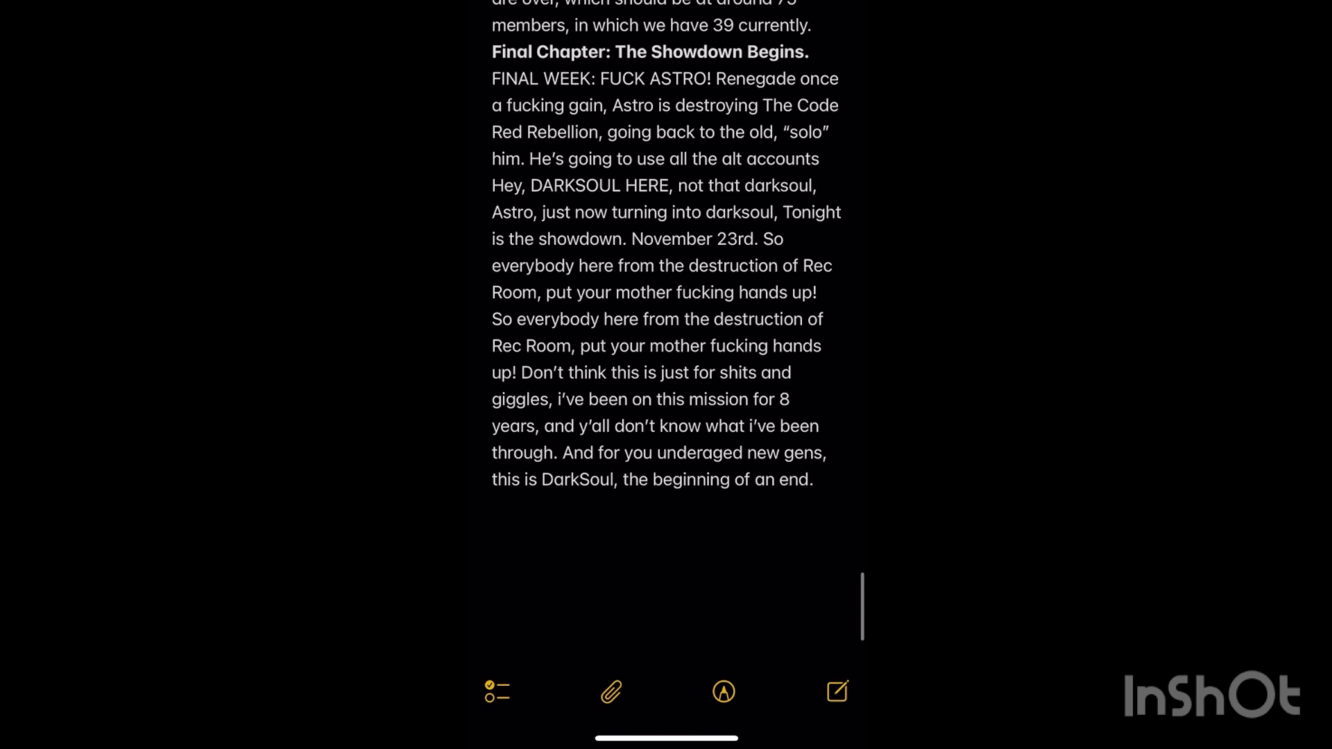
scroll(667, 333, down, 1)
scroll(666, 333, down, 1)
scroll(667, 333, down, 1)
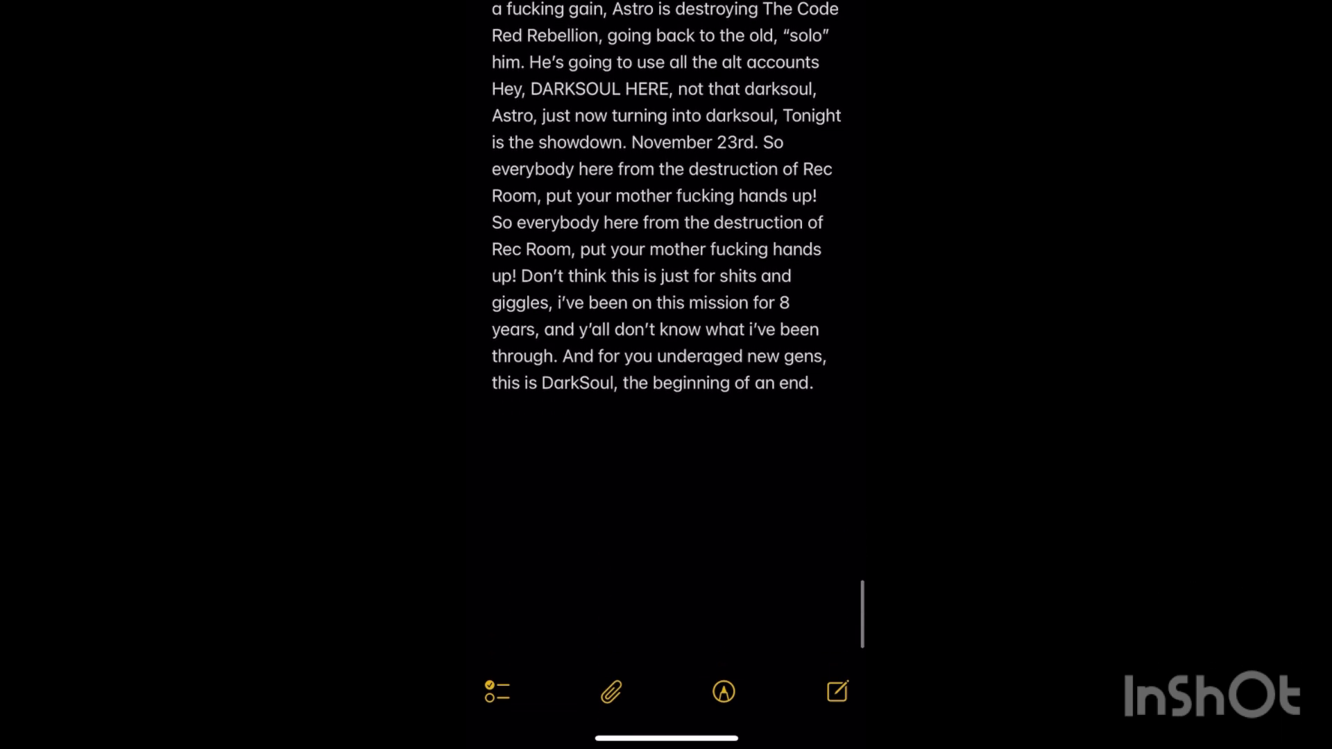
scroll(666, 333, down, 2)
scroll(666, 333, down, 1)
scroll(667, 333, down, 1)
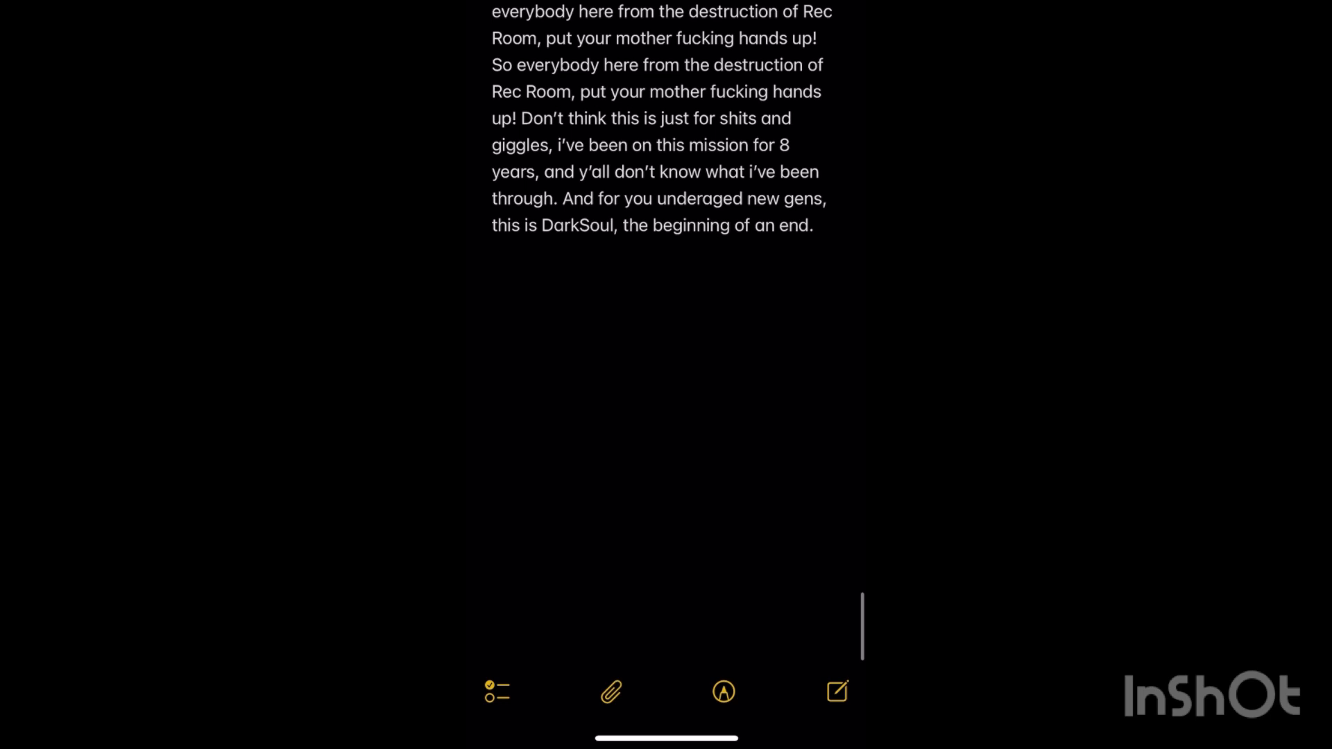
scroll(666, 333, down, 1)
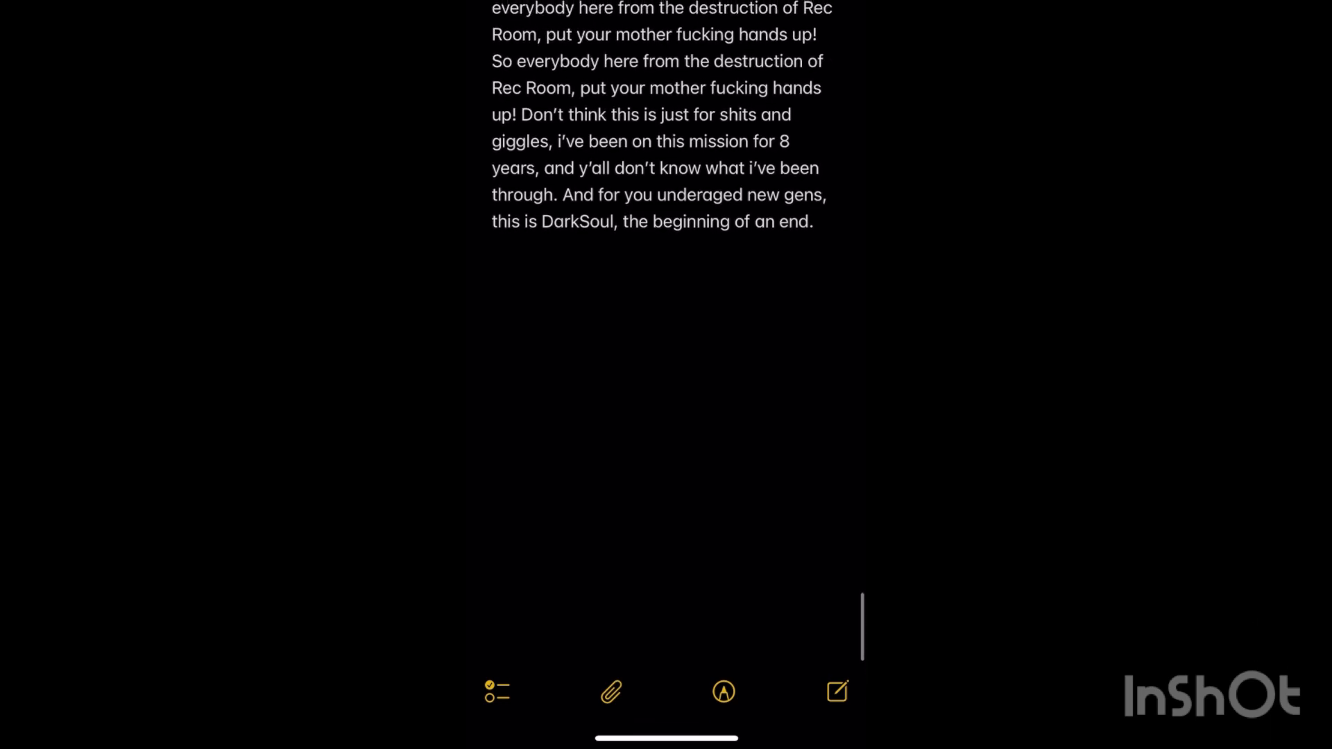
Add blank lines after the last paragraph and set the Title style for the heading 'Guess who's back?'
click(814, 223)
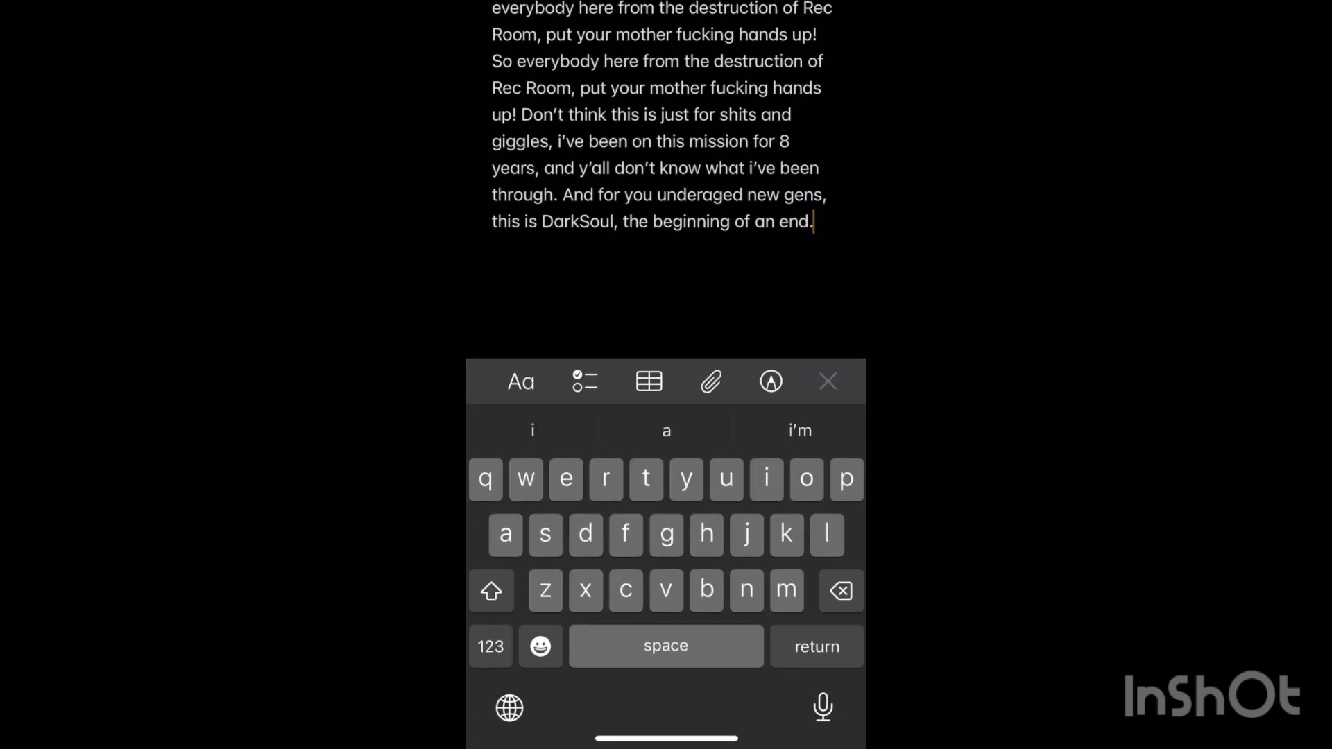
key(Return)
key(Return)
key(Return)
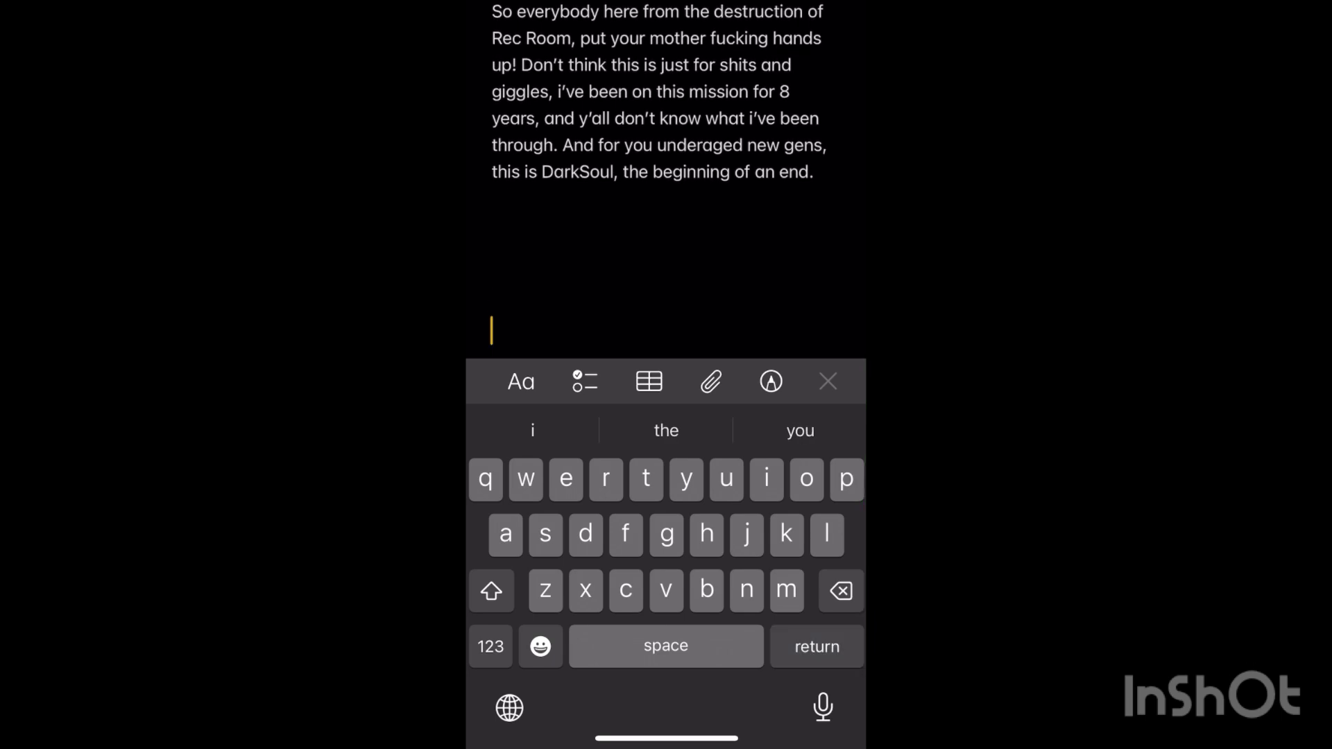
click(521, 381)
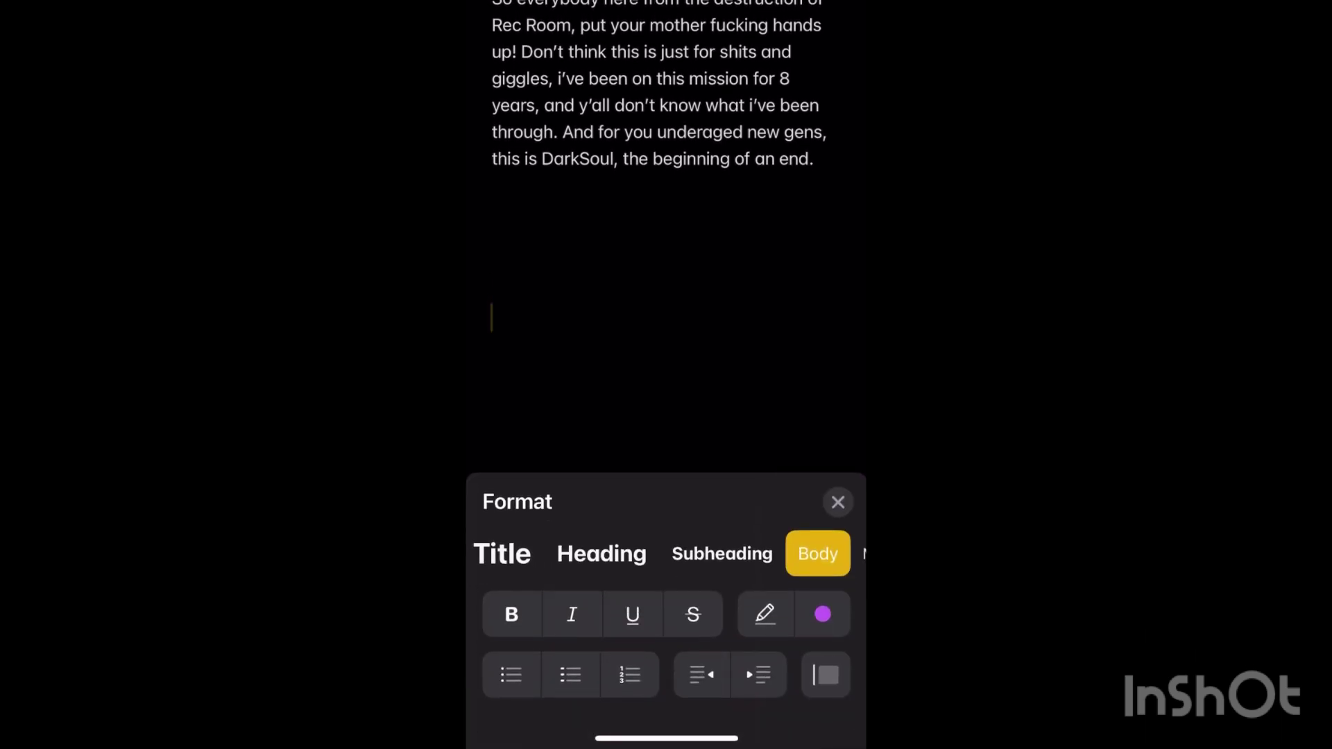
drag(666, 554, 687, 555)
click(524, 554)
key(Return)
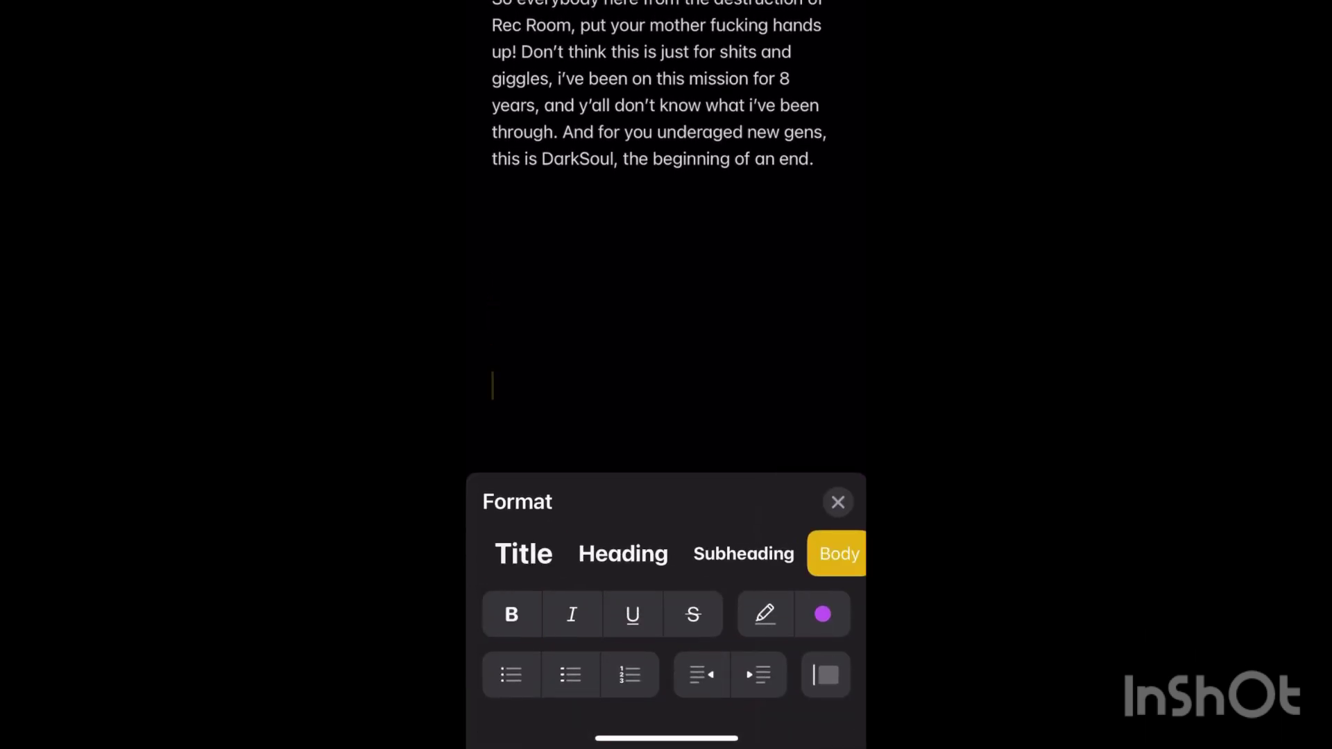
click(524, 553)
click(838, 503)
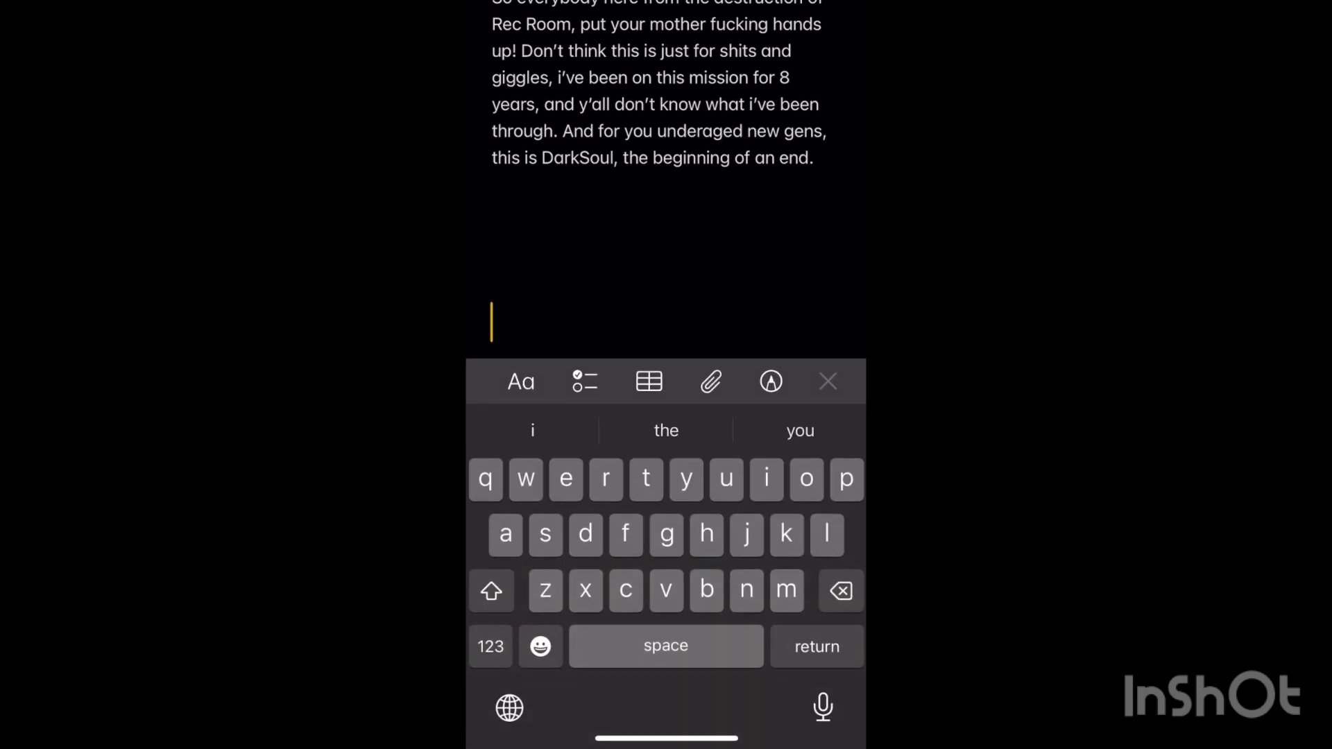
text(Gue)
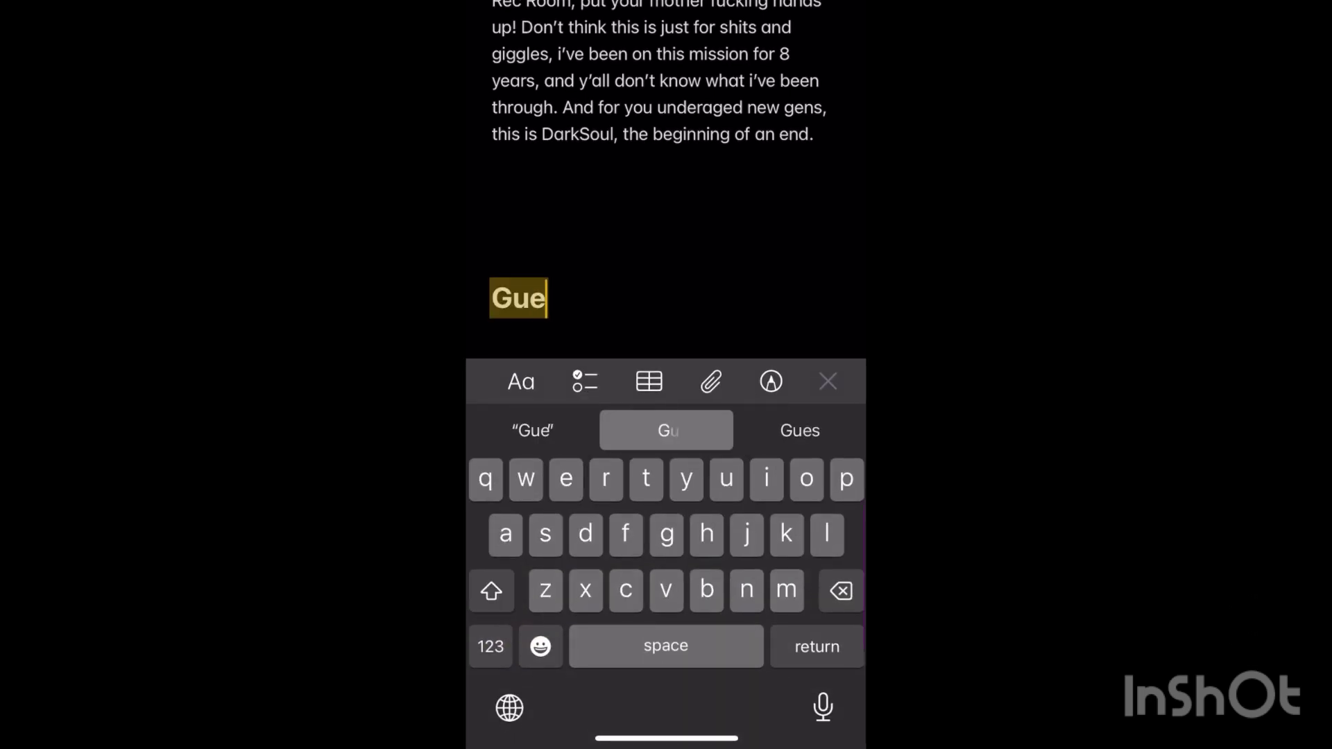
text(ss who’s ba)
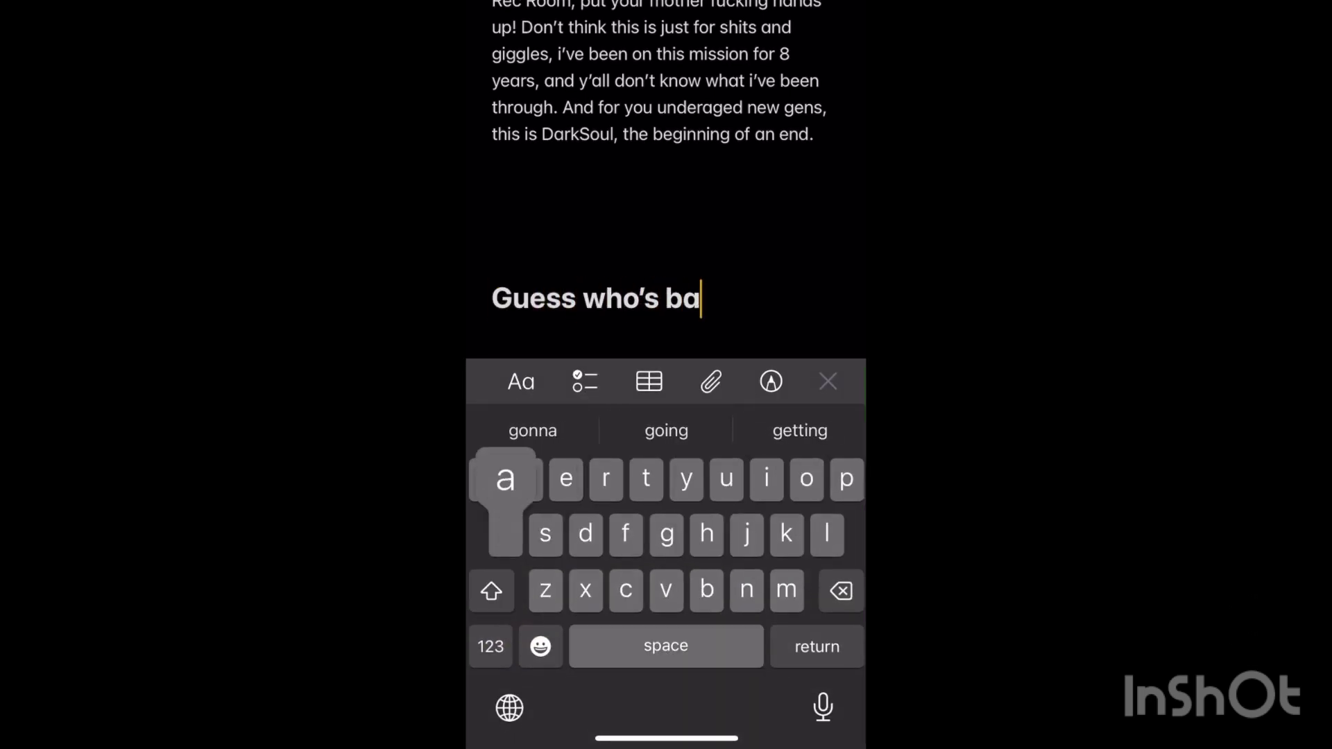
text(ck?)
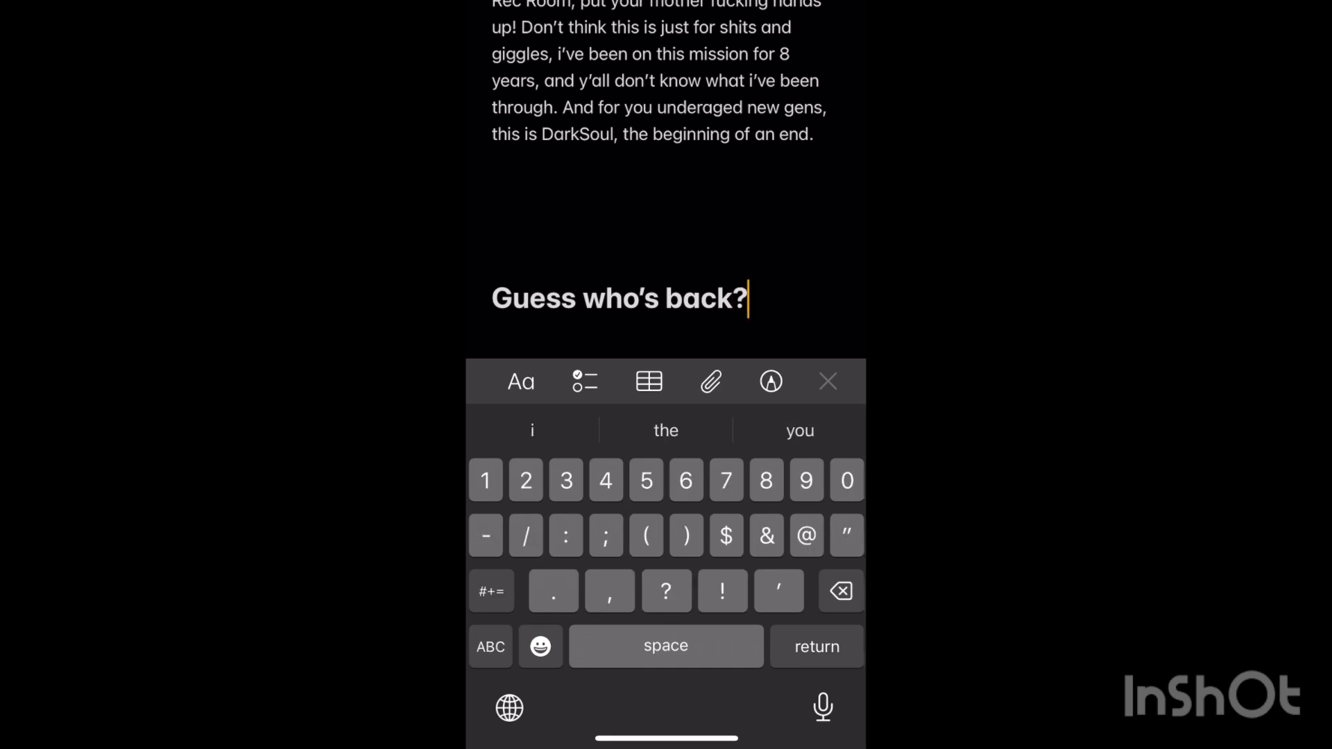
key(Return)
Apply the Subheading style to the new line for 'DarkSouls Back.'
click(520, 381)
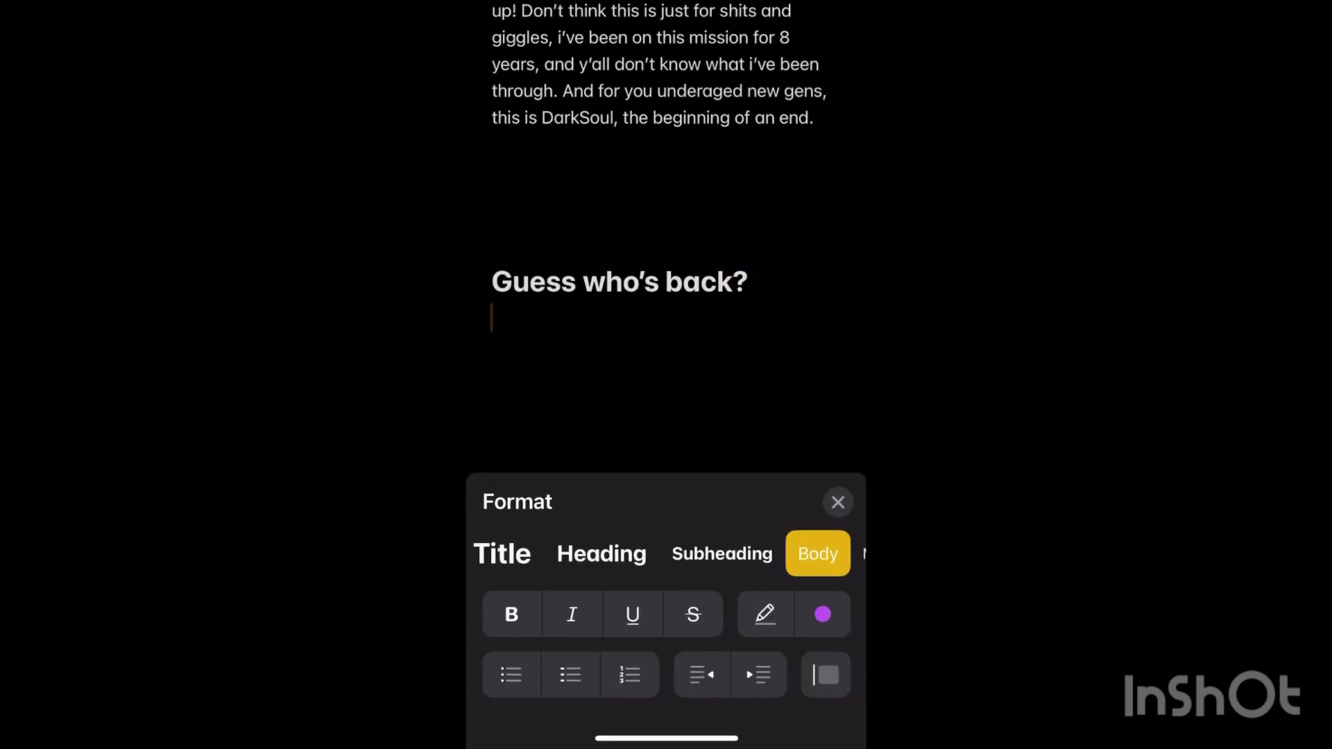
click(723, 554)
click(838, 503)
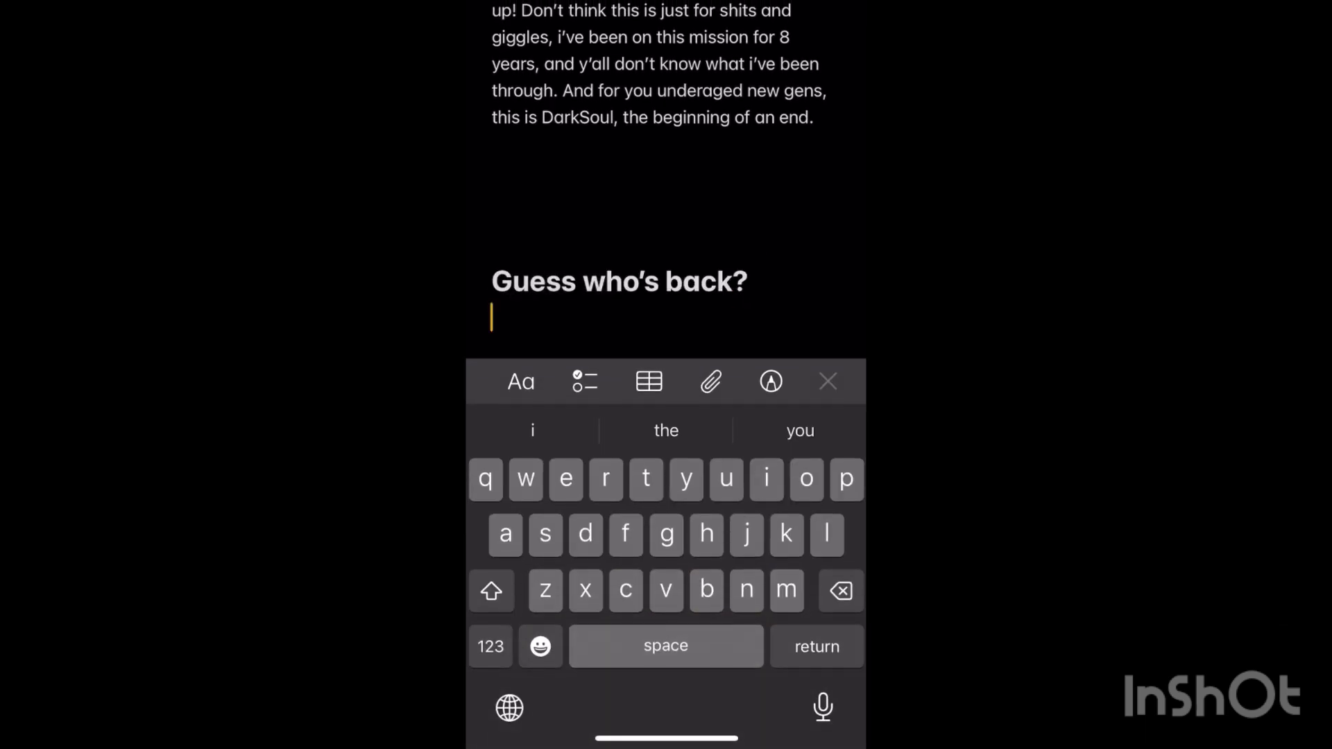
text(DarkSo)
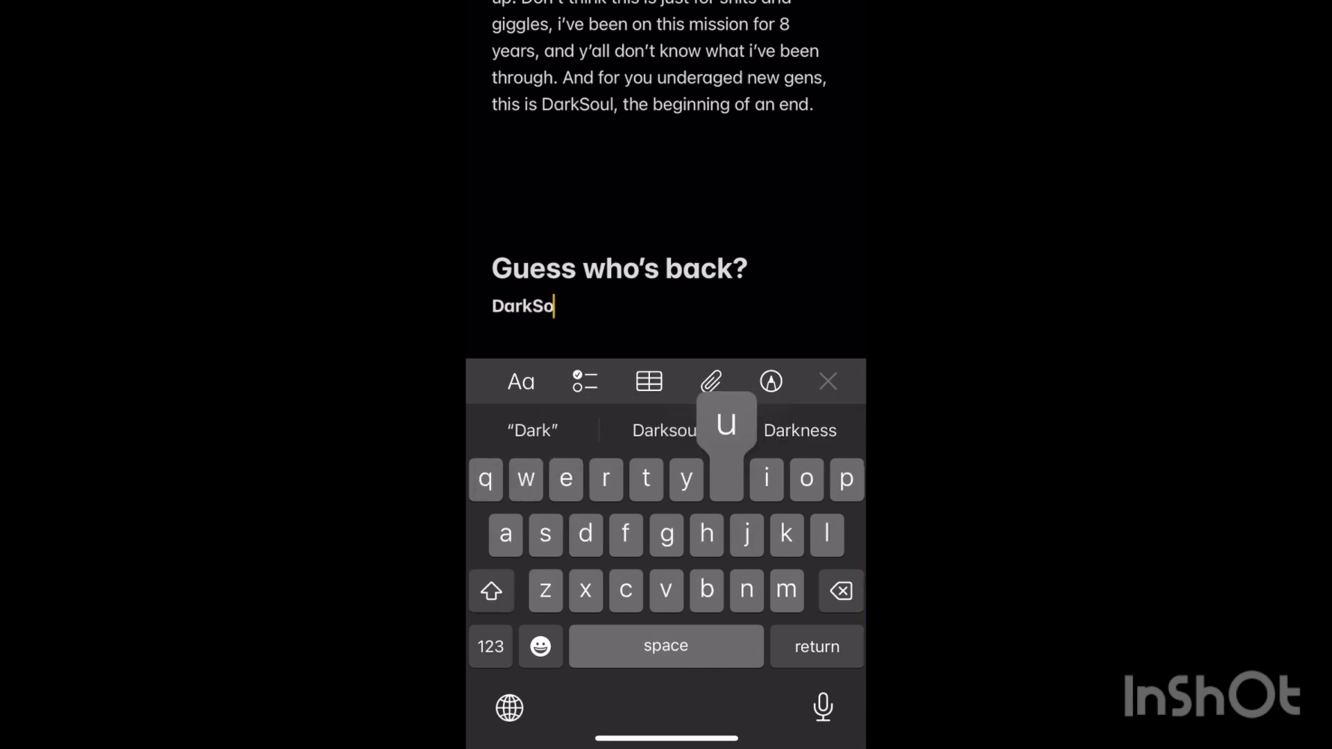
text(uls Ba)
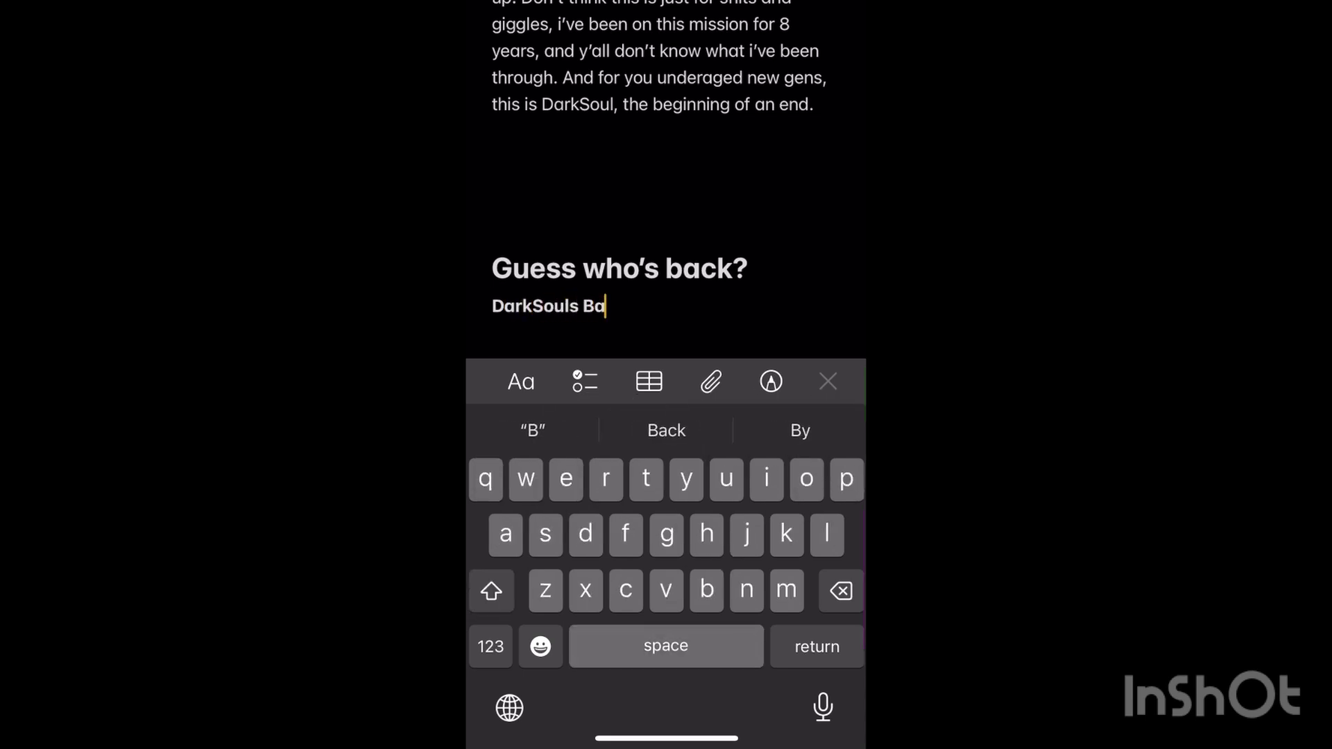
text(ck.)
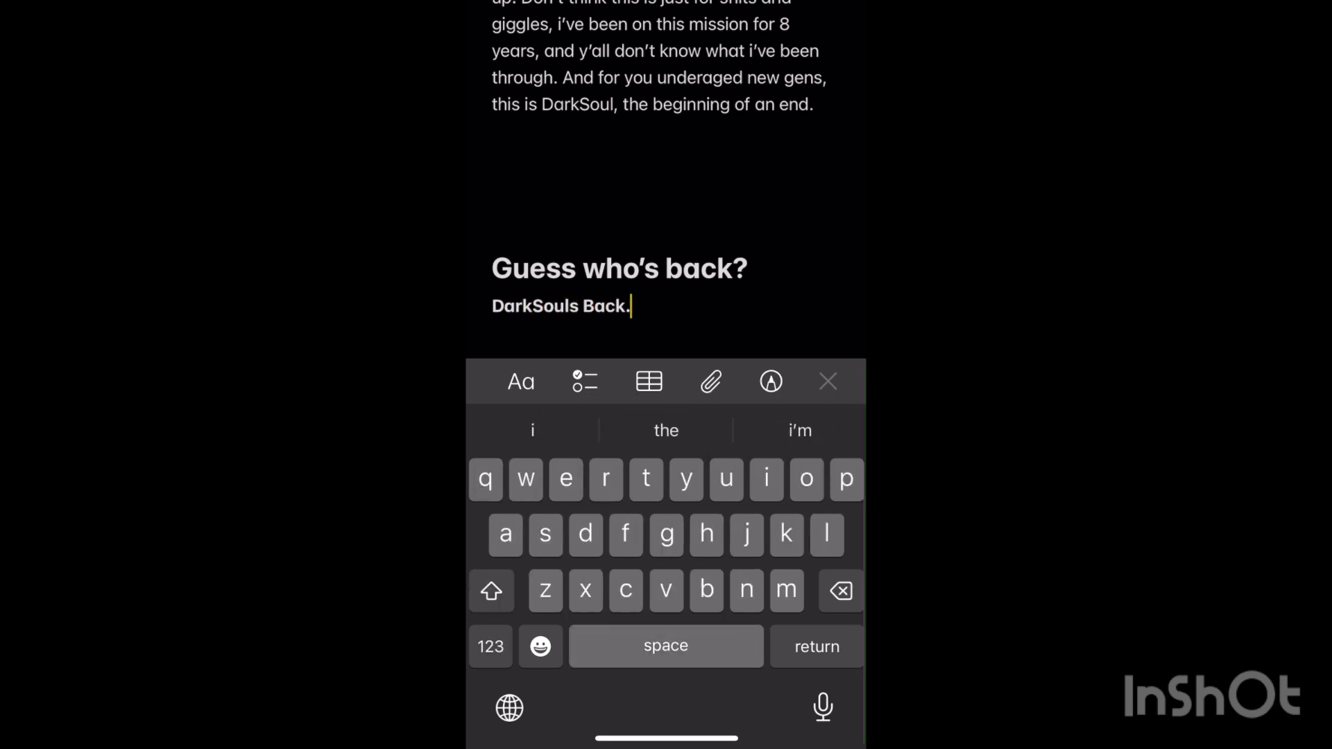